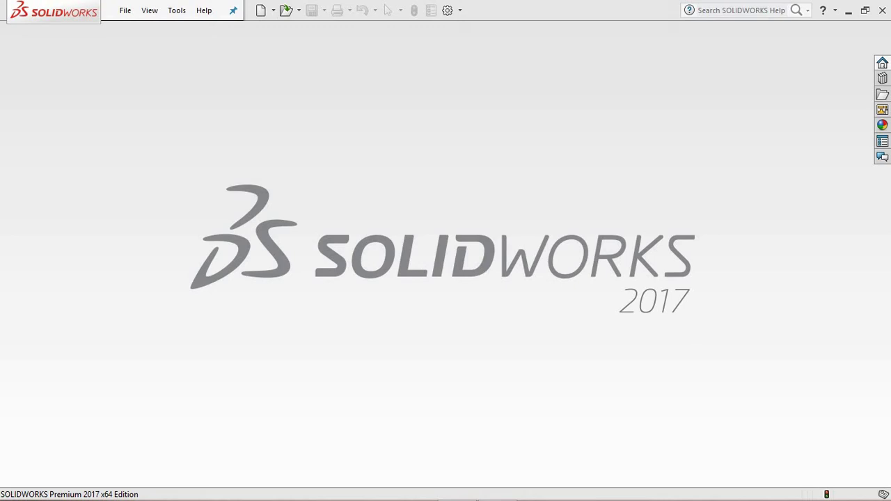
- Create a new part document, Part13, keep MMGS units, and bring up the reference drawing
click(274, 11)
click(281, 29)
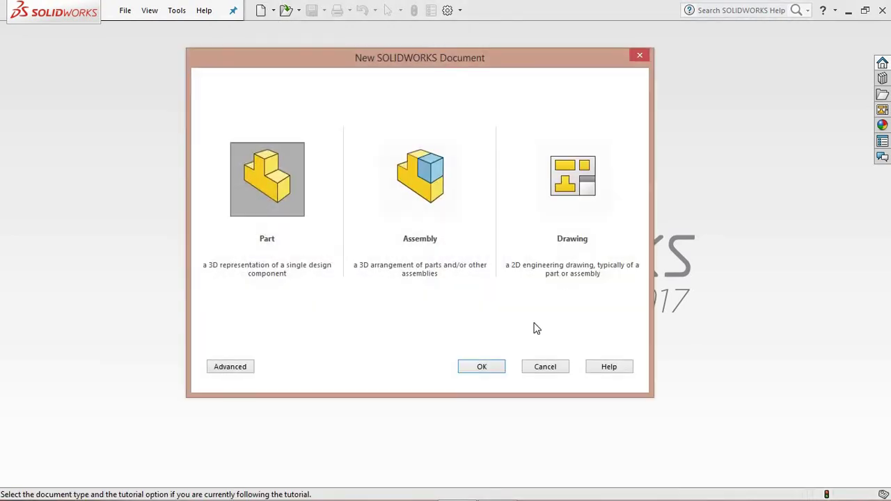
click(498, 370)
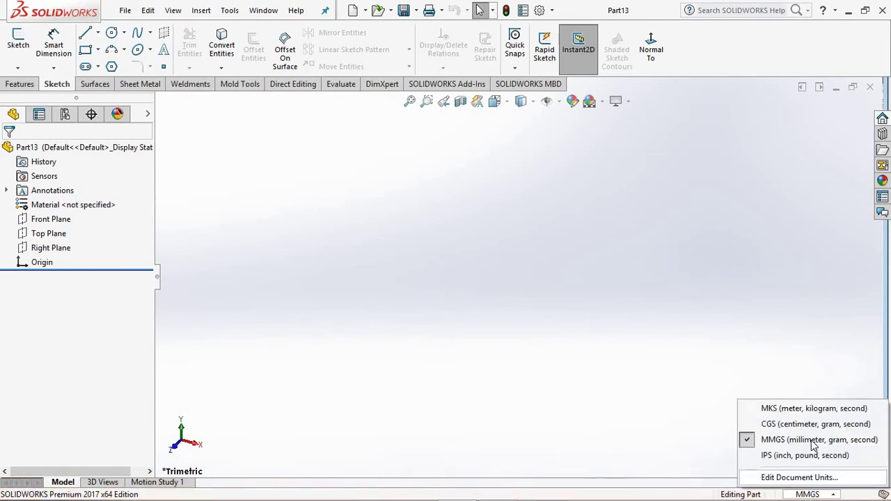
click(809, 494)
click(810, 441)
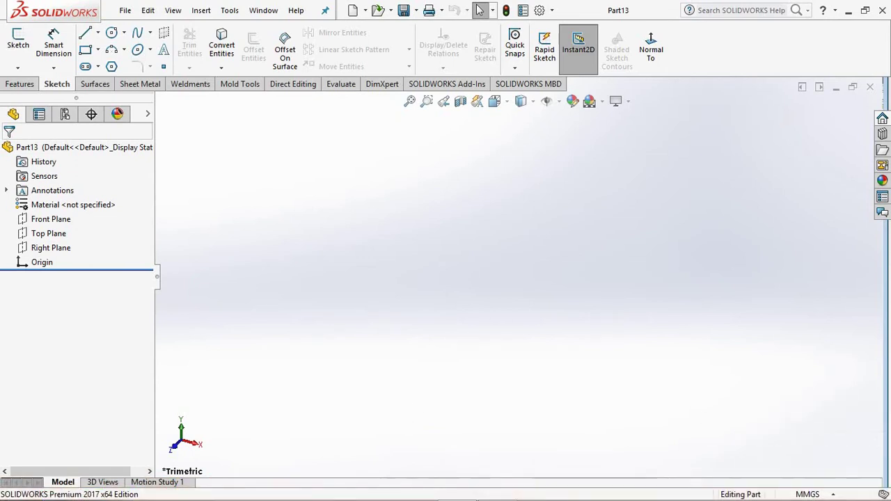
mouse_move(497, 487)
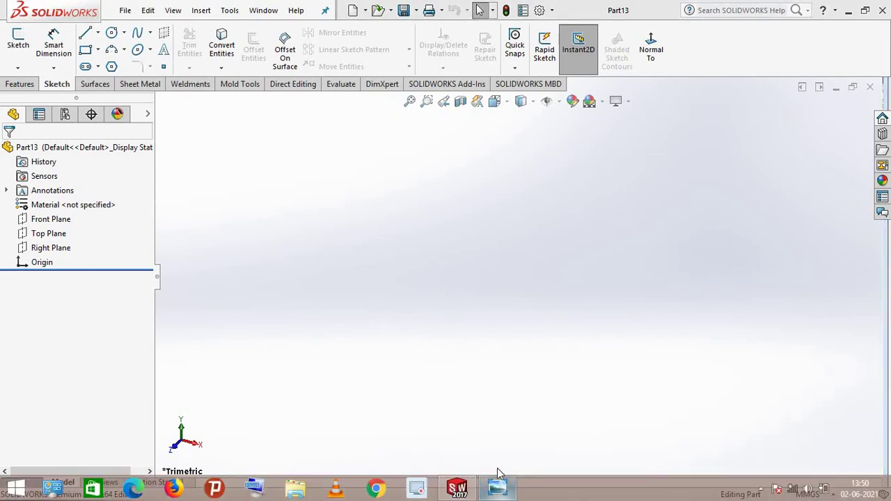
click(498, 480)
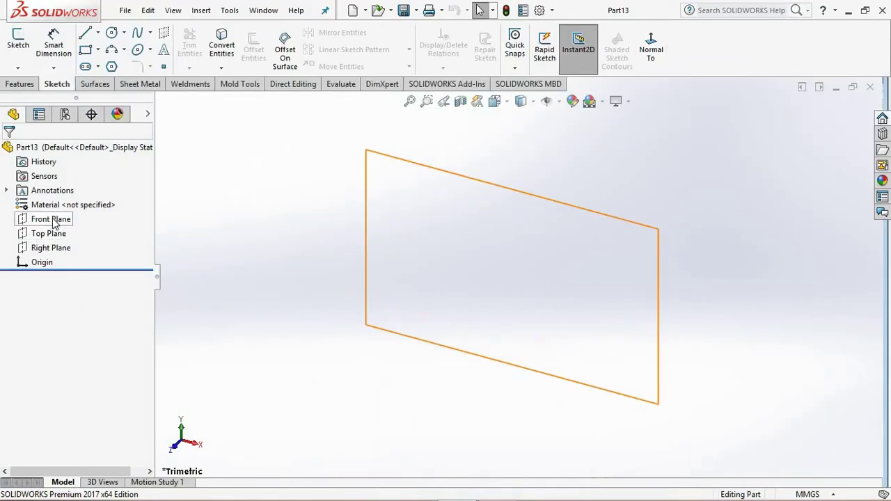
- On the Front Plane, sketch a vertical centreline up from the origin, dimensioned 40 mm
click(51, 219)
click(67, 199)
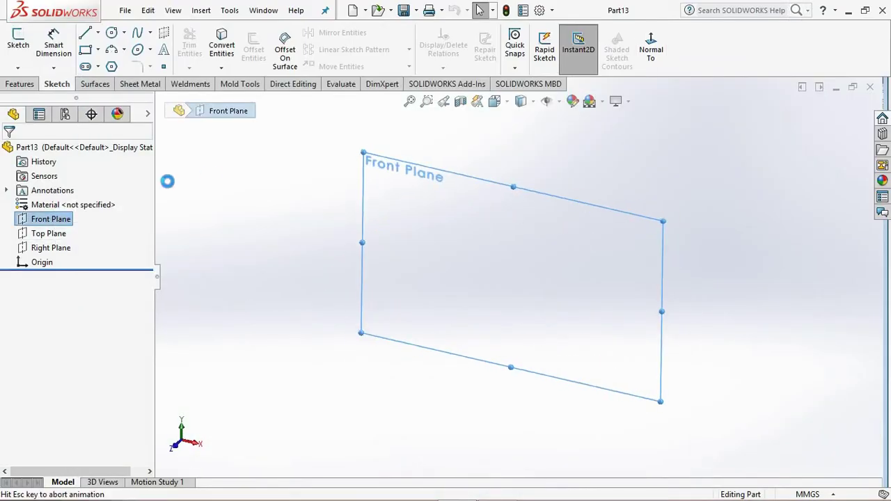
click(97, 32)
click(114, 65)
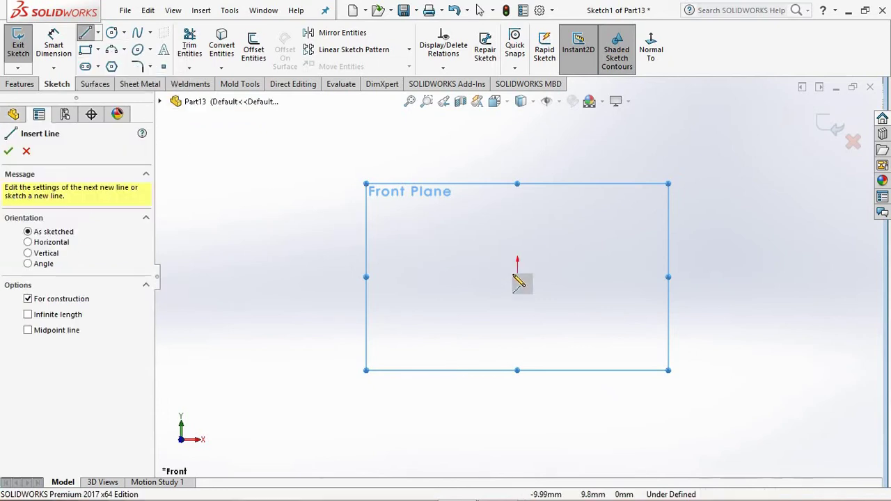
click(518, 276)
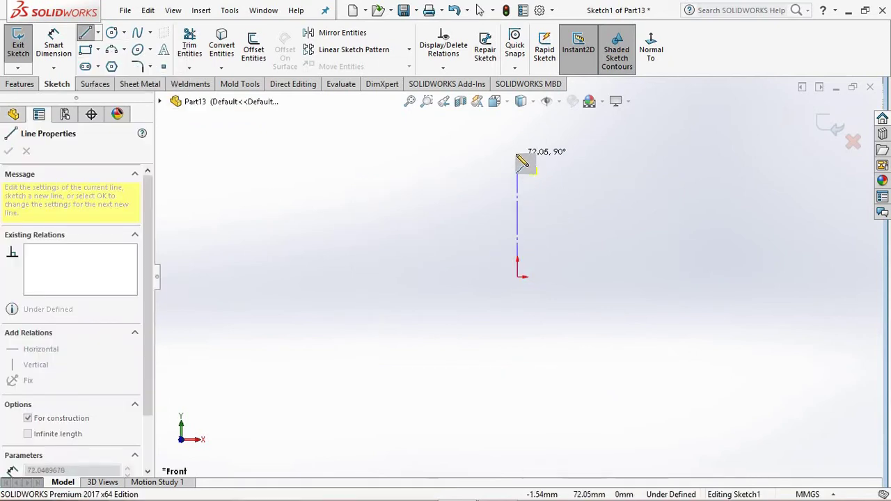
click(519, 154)
right_click(598, 174)
click(612, 177)
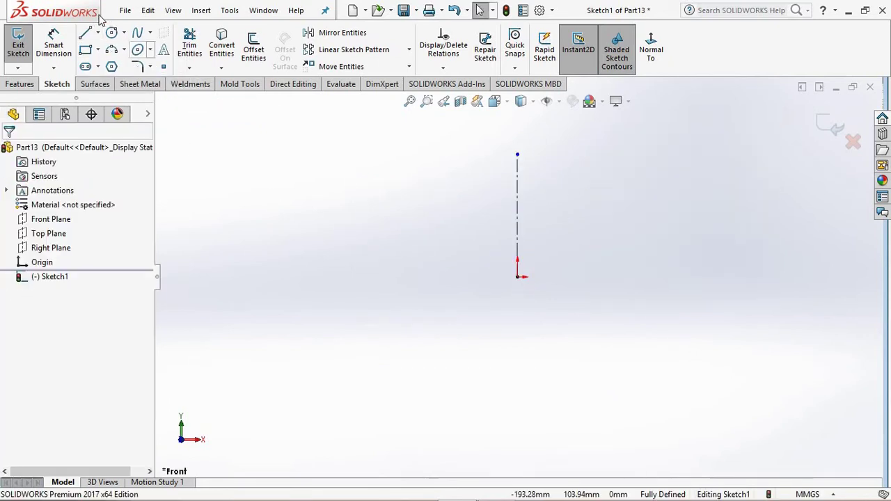
click(54, 43)
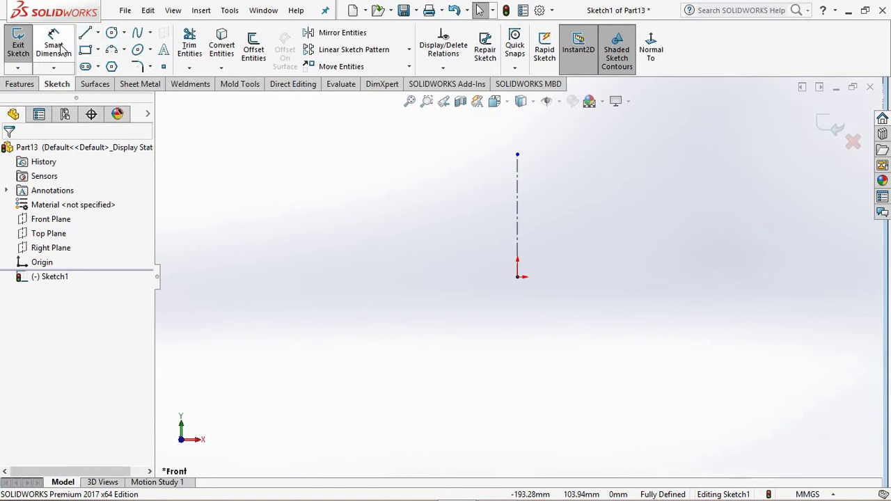
click(520, 211)
click(619, 205)
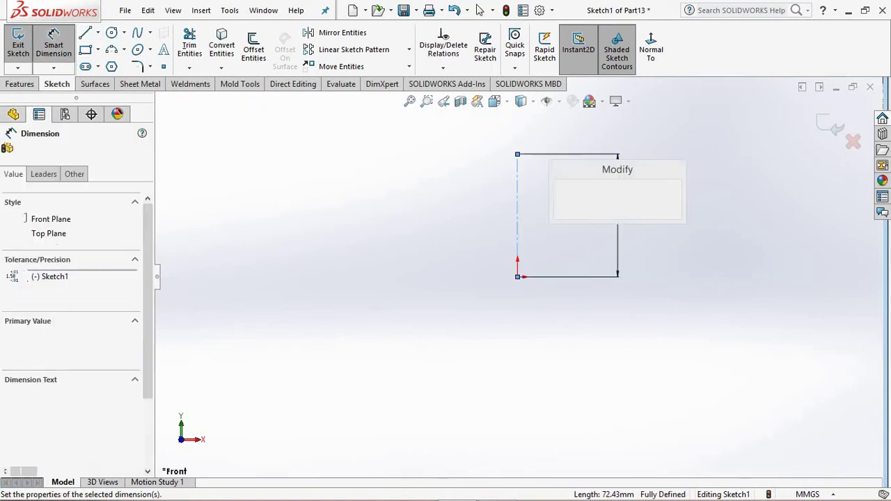
text(40)
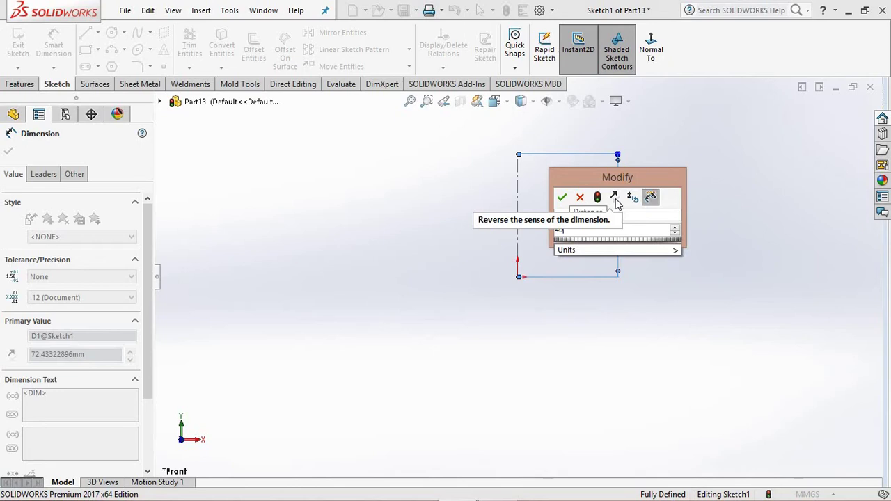
key(Return)
- Draw a horizontal base line and make its midpoint coincident with the origin
click(85, 35)
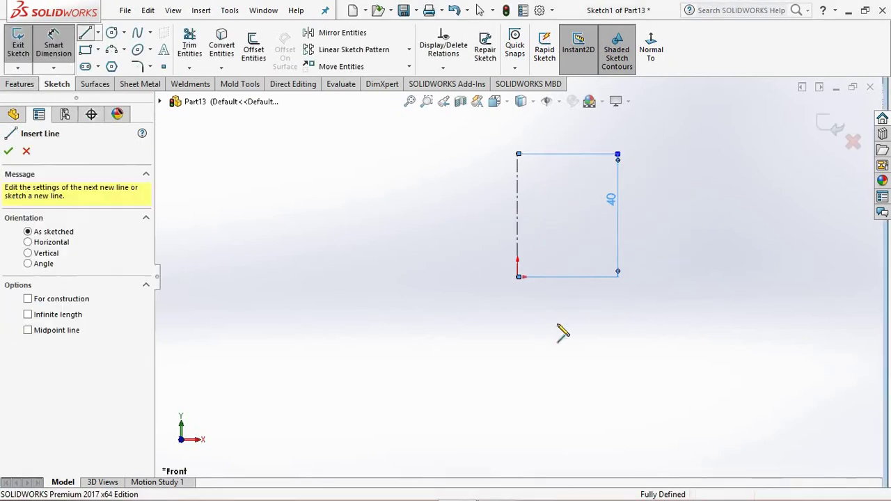
drag(408, 277, 661, 277)
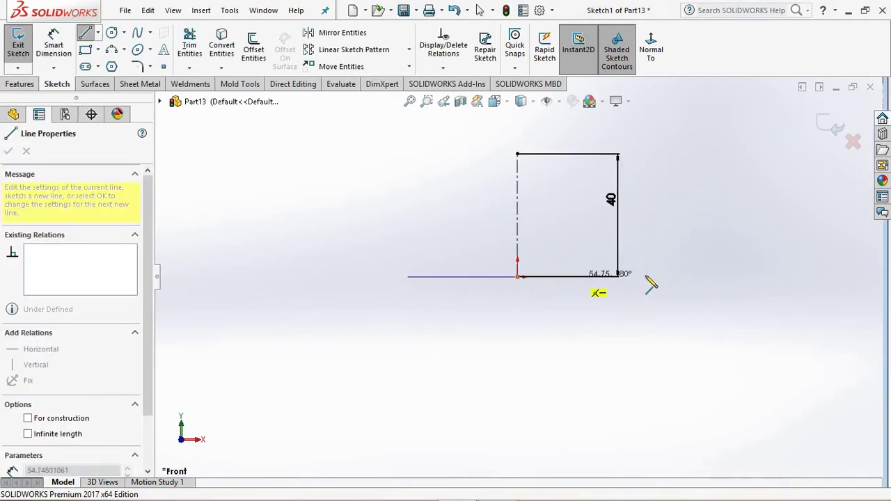
right_click(694, 202)
click(538, 281)
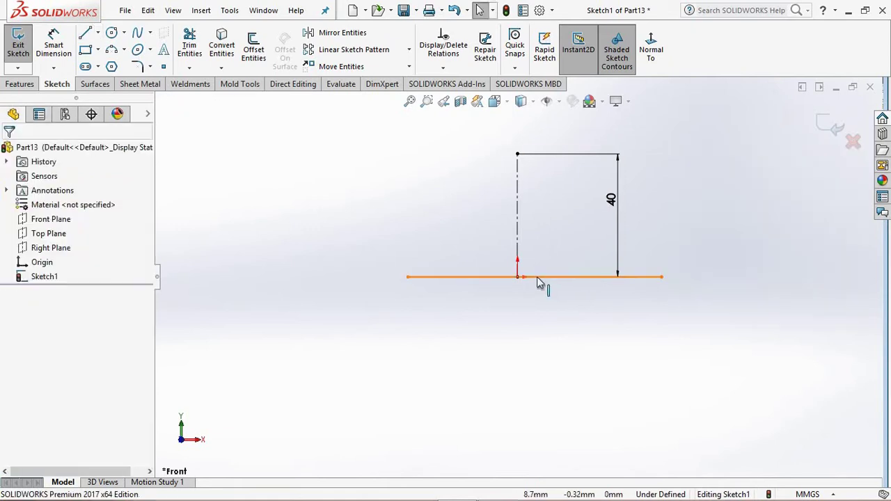
click(534, 280)
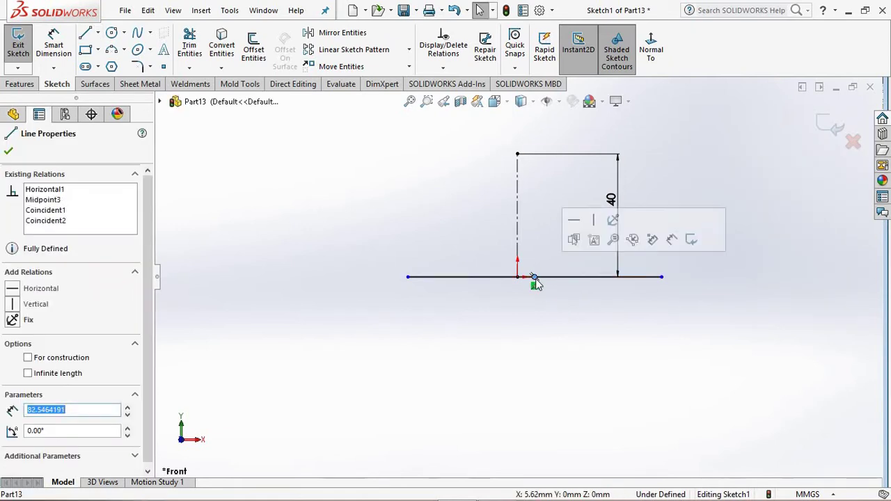
click(518, 277)
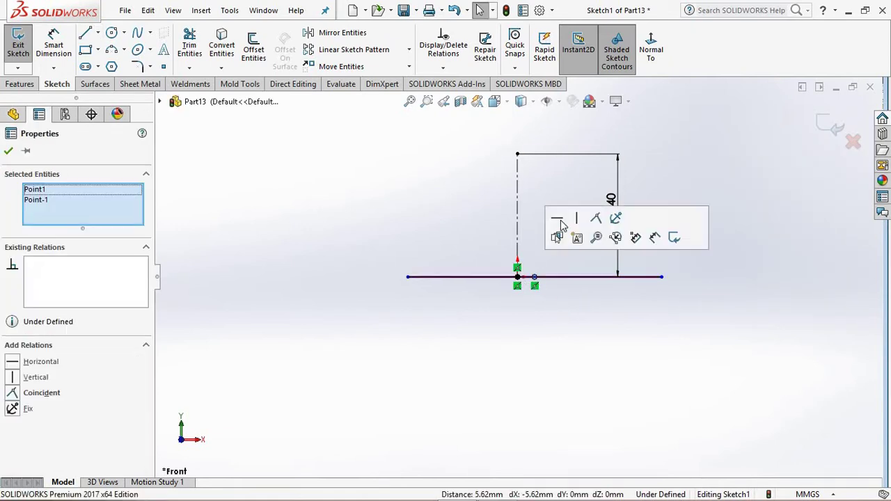
click(596, 219)
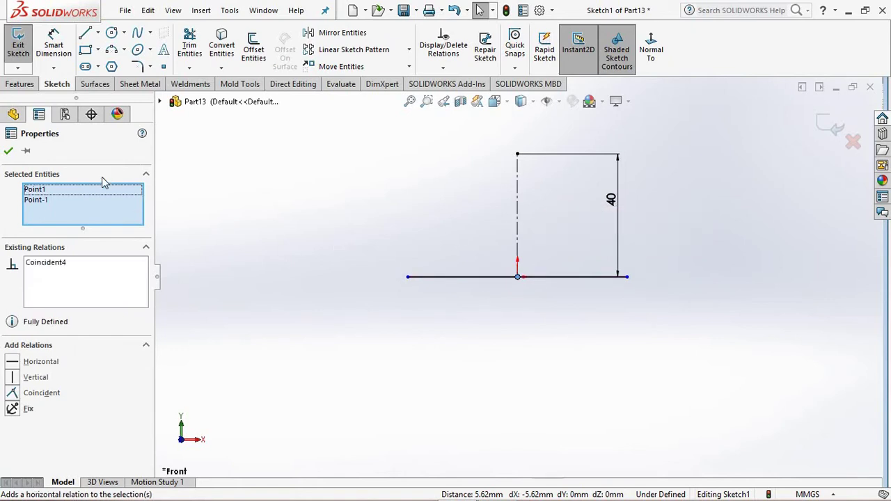
click(8, 153)
scroll(581, 240, down, 2)
scroll(552, 239, up, 2)
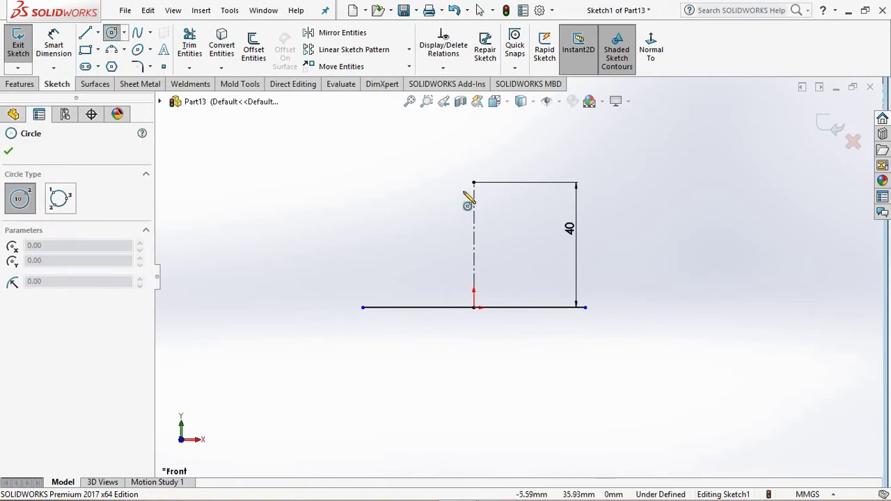
- Draw two concentric circles centred on the centreline's top end
click(474, 183)
click(416, 183)
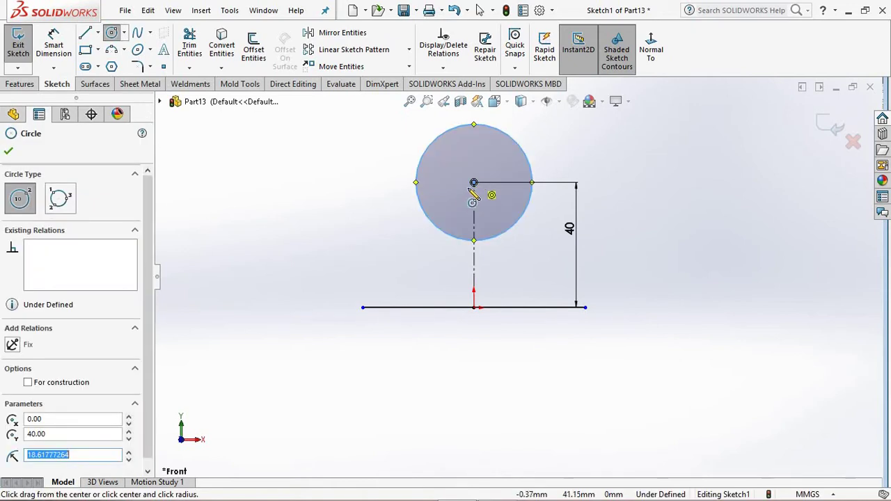
click(474, 182)
click(456, 213)
right_click(681, 161)
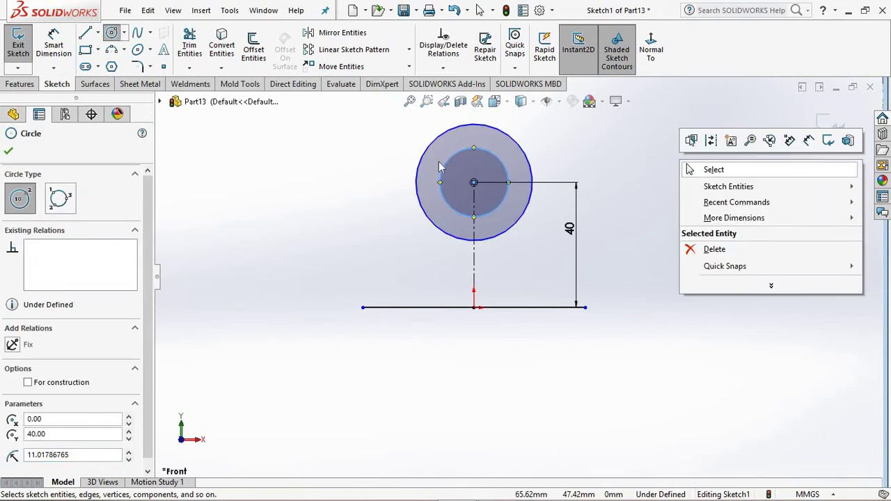
key(Escape)
- Dimension the inner circle Ø20 mm and the outer circle Ø30 mm
click(54, 45)
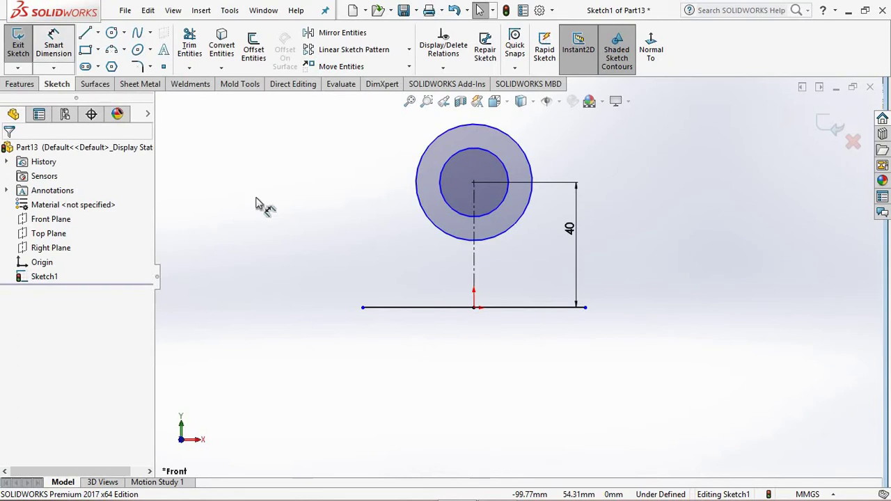
click(512, 196)
click(632, 199)
text(2)
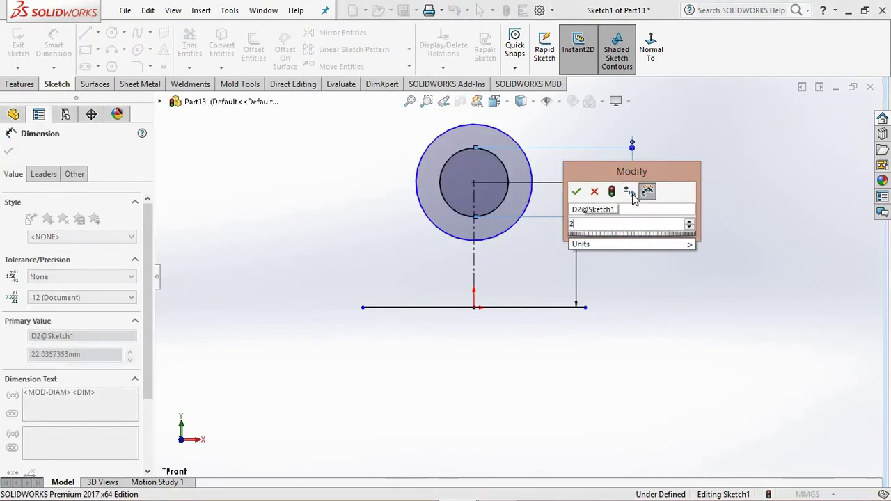
text(0)
key(Return)
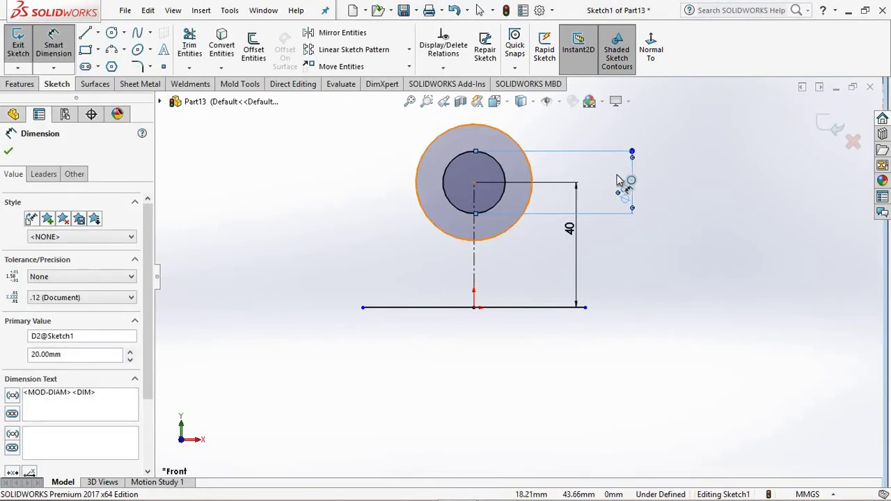
click(618, 181)
click(680, 179)
text(30)
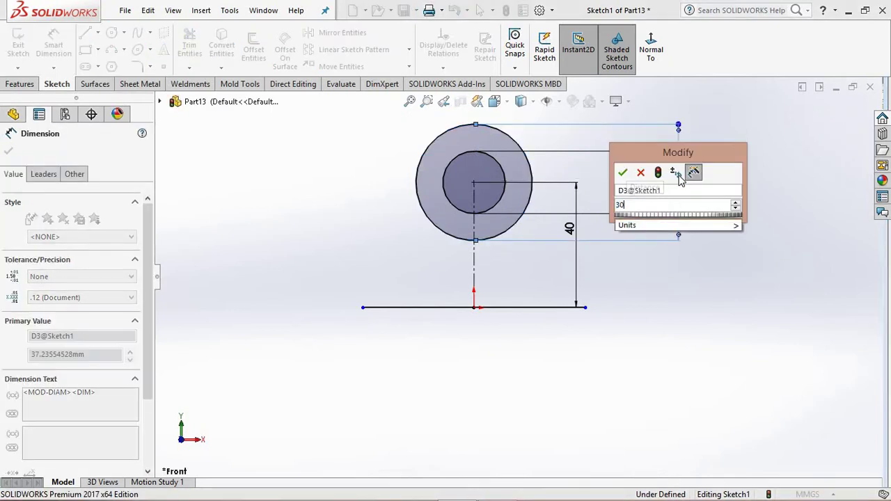
key(Return)
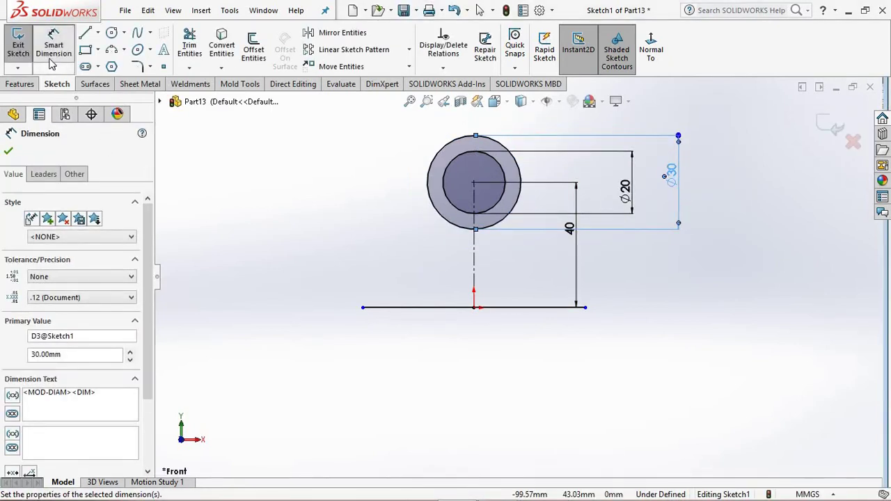
click(9, 153)
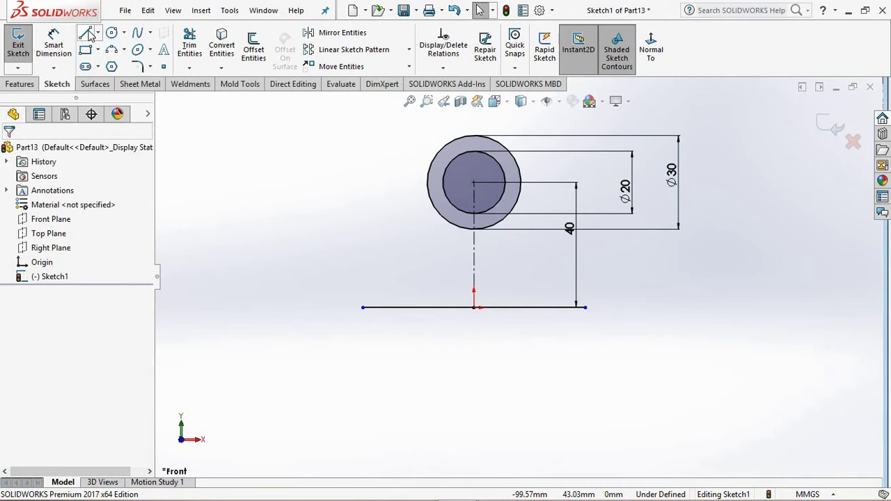
- Draw a line chain from the base line's left end: slanted edge, short step, then up to the outer circle
click(86, 33)
click(362, 307)
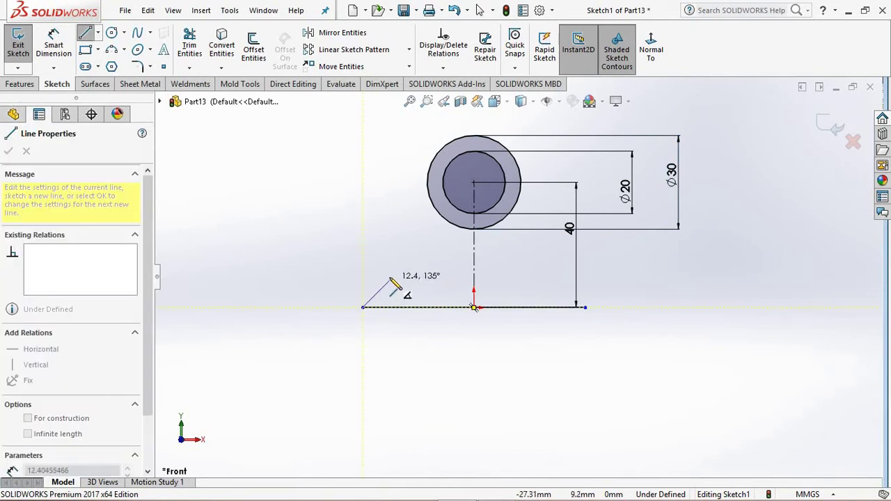
click(390, 279)
click(417, 278)
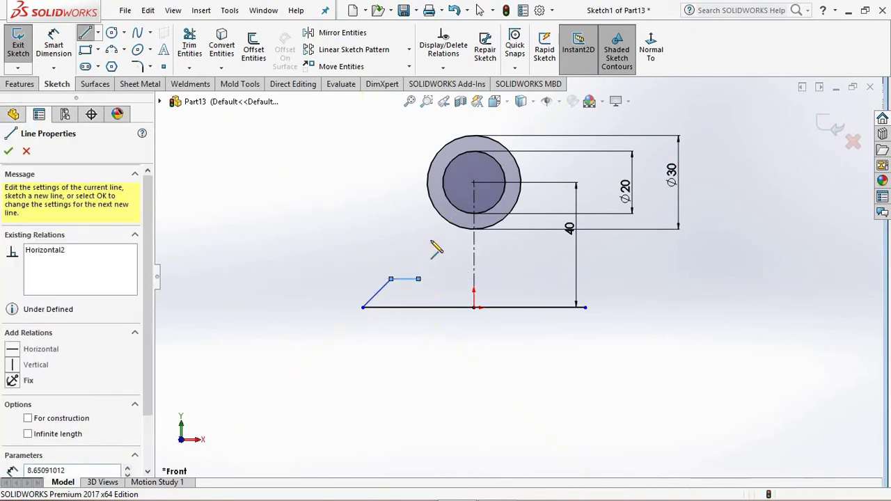
click(427, 183)
right_click(312, 169)
click(327, 179)
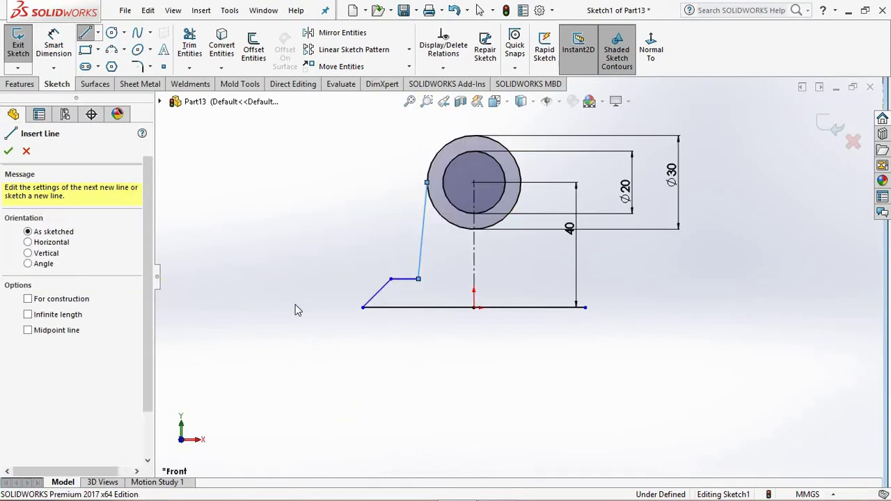
- Give the line rising to the outer circle a Vertical relation
click(420, 259)
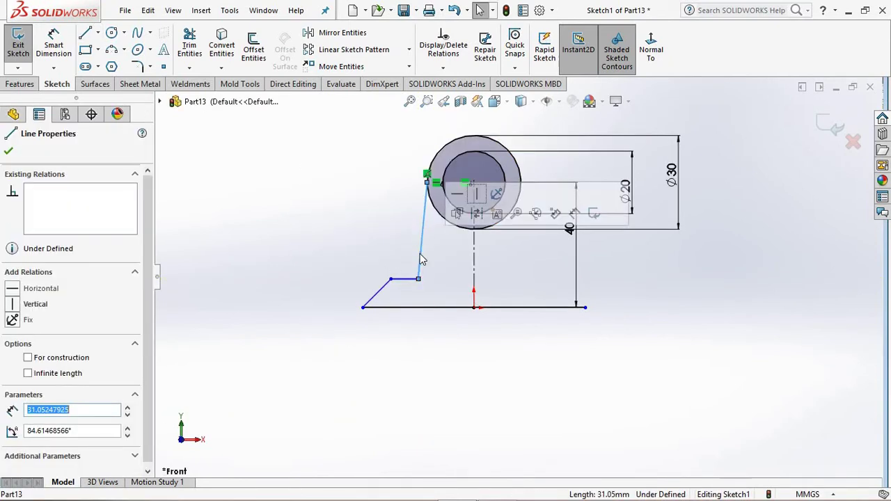
click(475, 192)
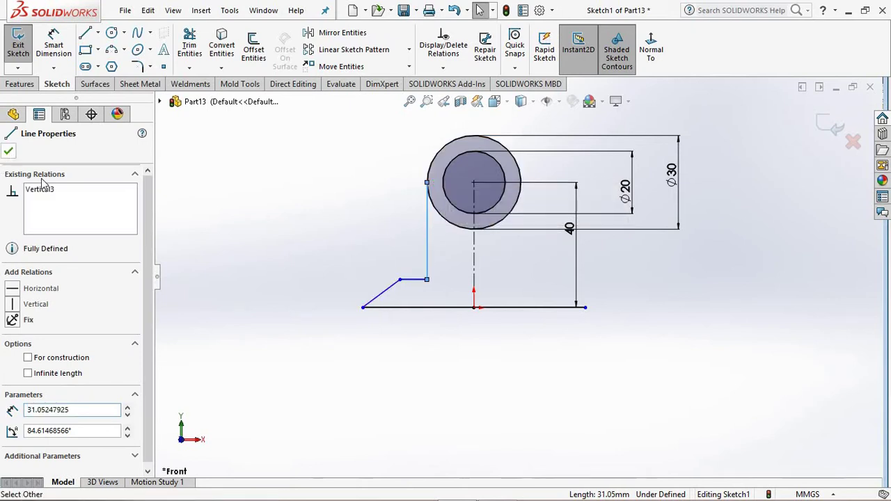
key(Escape)
click(430, 179)
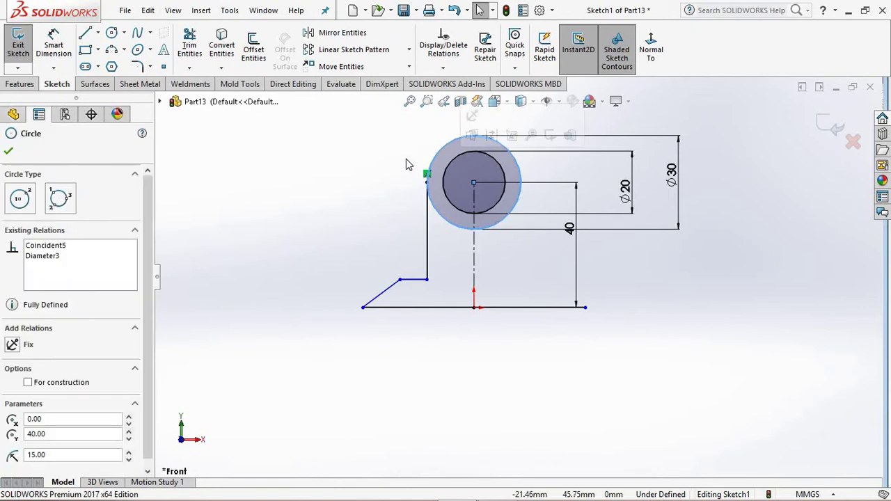
key(Escape)
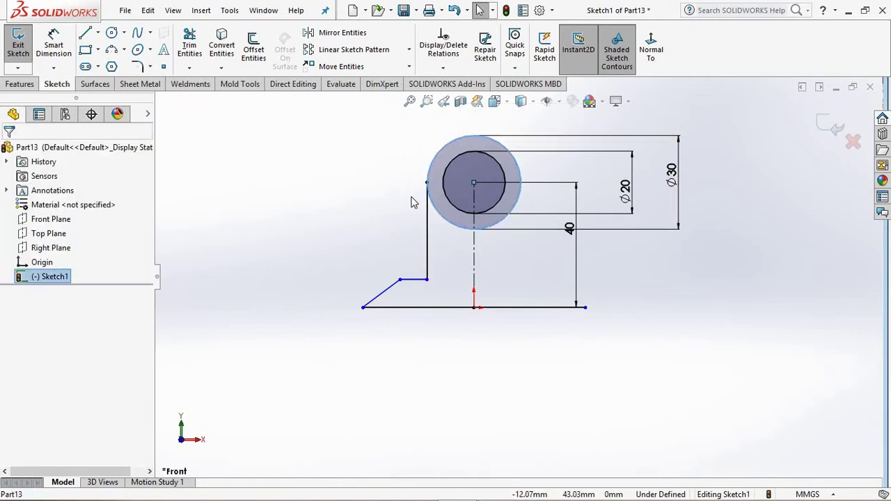
click(430, 176)
key(Escape)
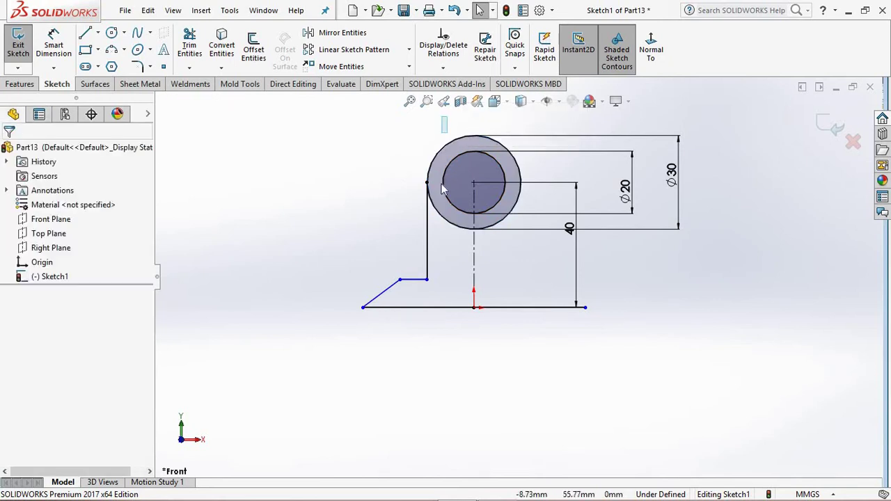
drag(445, 116, 412, 214)
key(Escape)
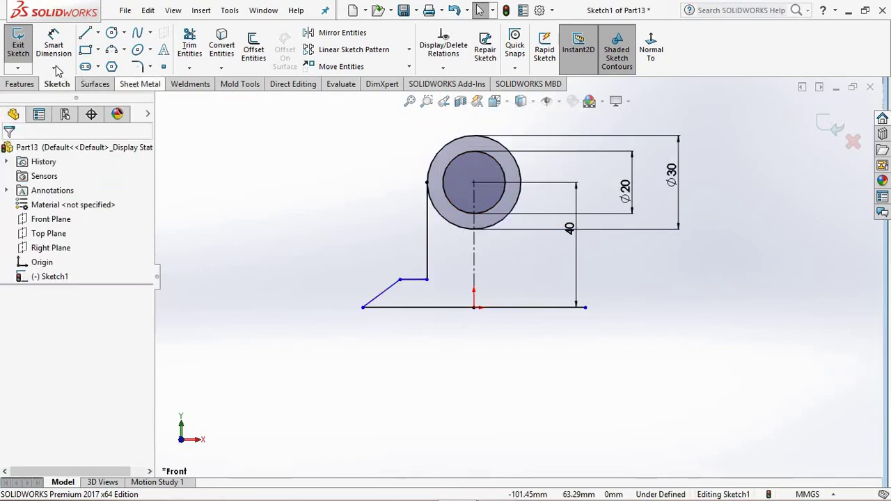
- Dimension the chamfer width to 10 mm
click(54, 43)
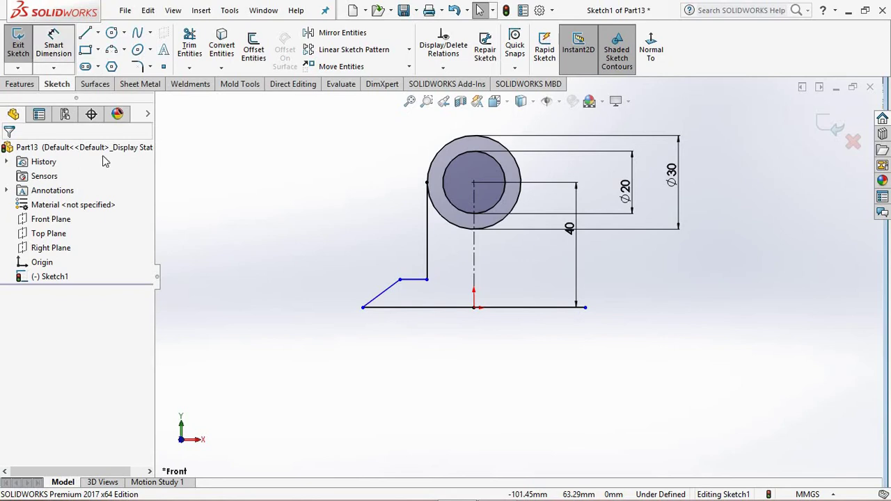
click(393, 290)
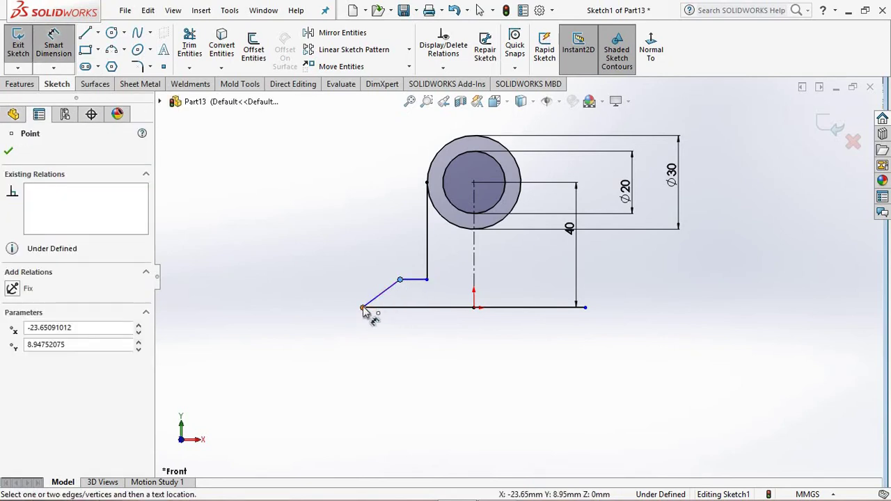
click(363, 309)
click(395, 370)
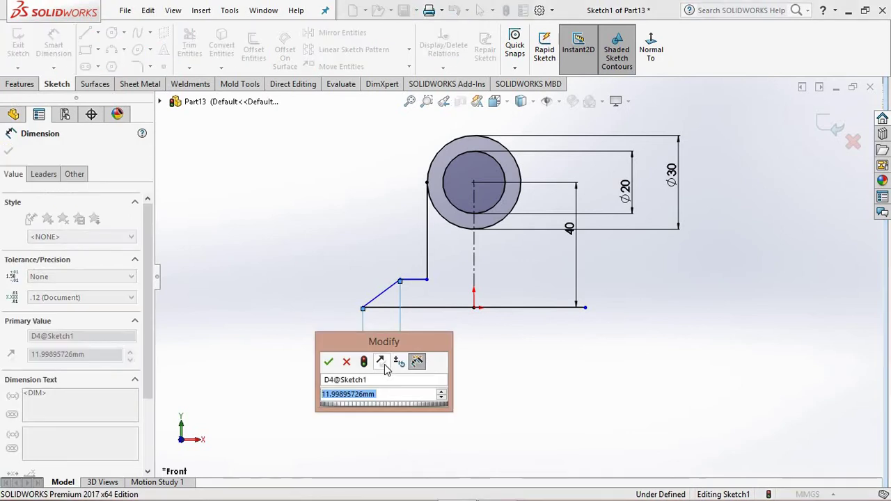
text(10)
key(Return)
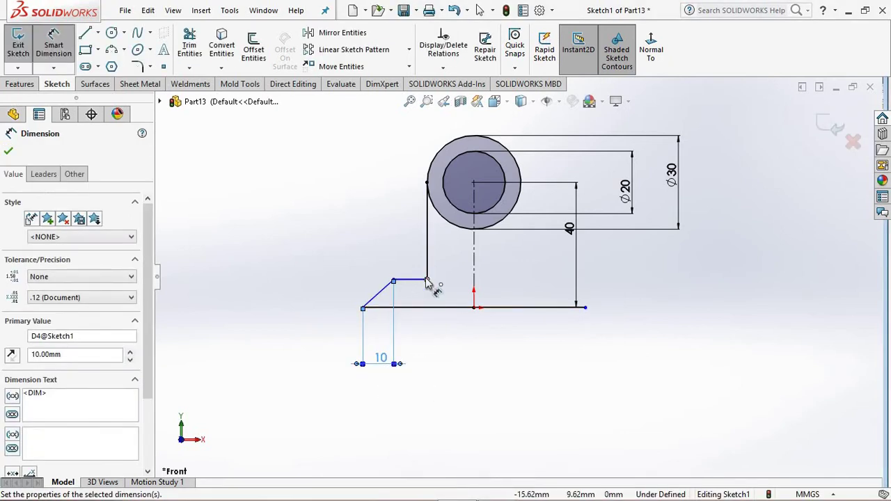
- Dimension the chamfer angle to 45° and the base line length to 80 mm
click(382, 298)
click(386, 307)
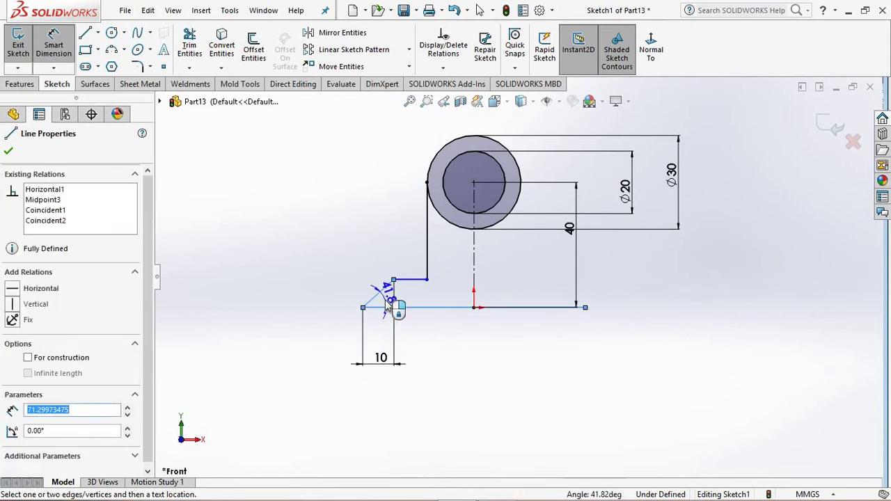
click(385, 300)
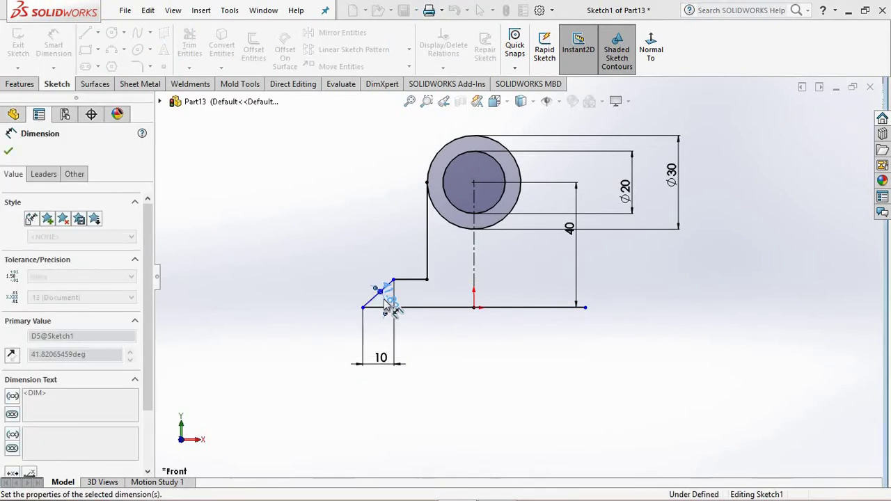
text(45)
key(Return)
click(452, 309)
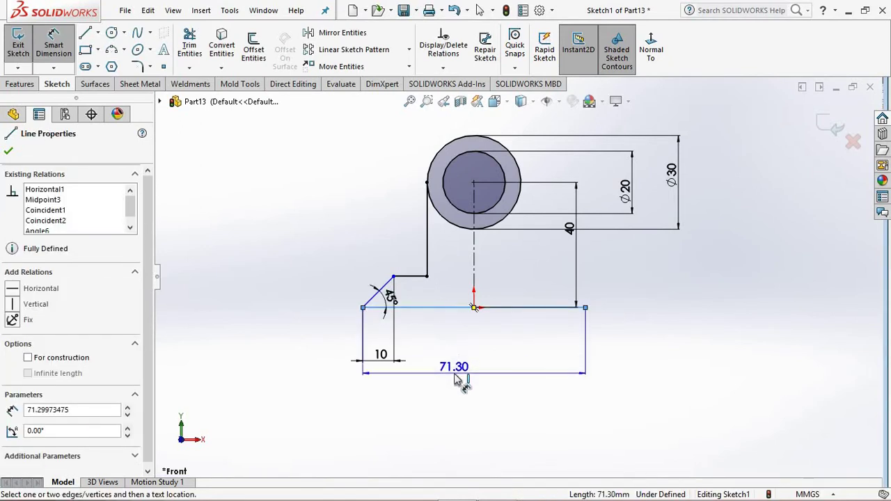
click(456, 374)
text(80)
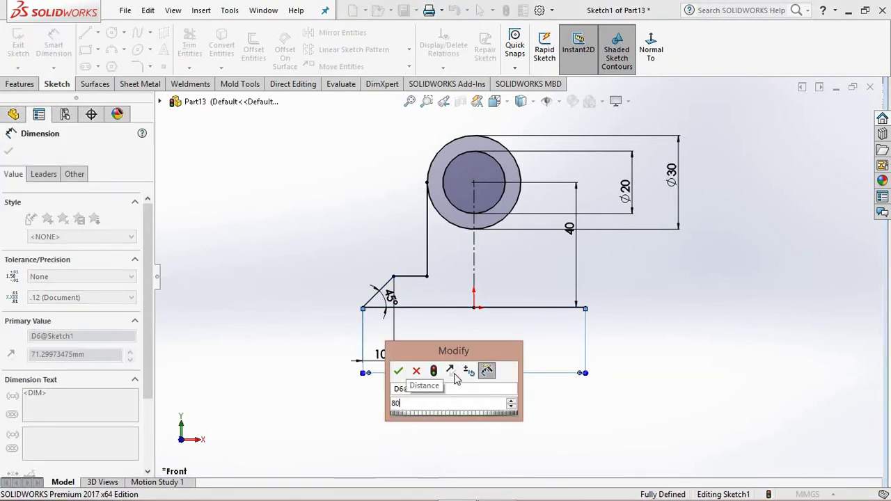
key(Return)
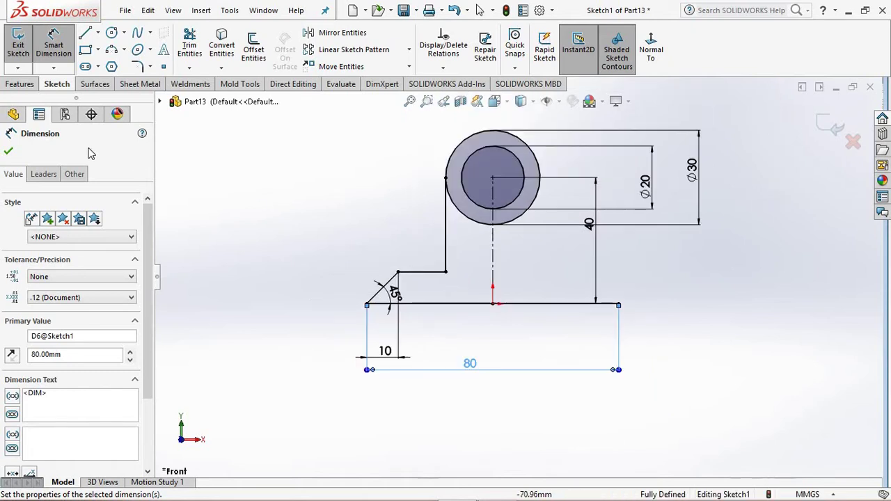
click(9, 152)
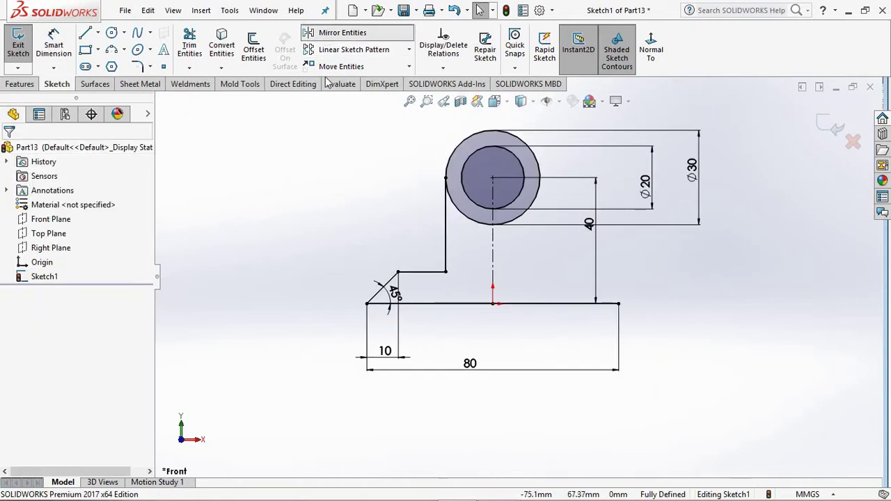
- Mirror Line5, Line4 and Line3 about centreline Line1
click(334, 33)
click(446, 241)
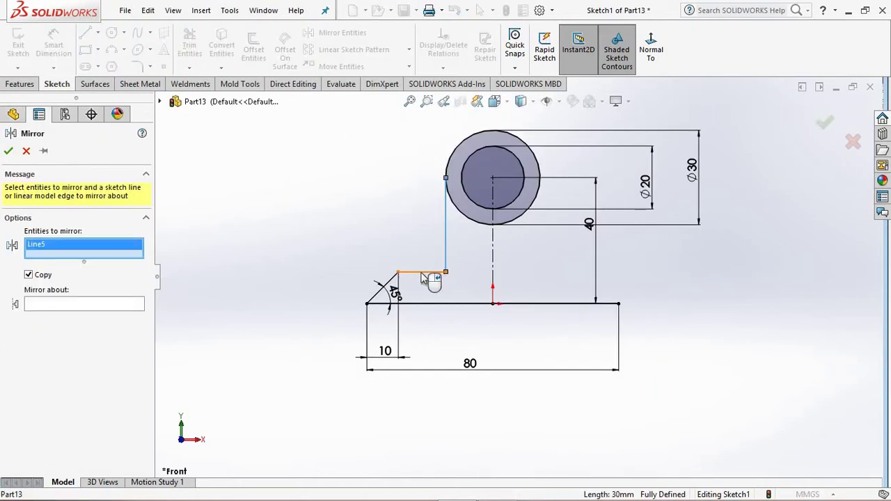
click(421, 273)
click(382, 293)
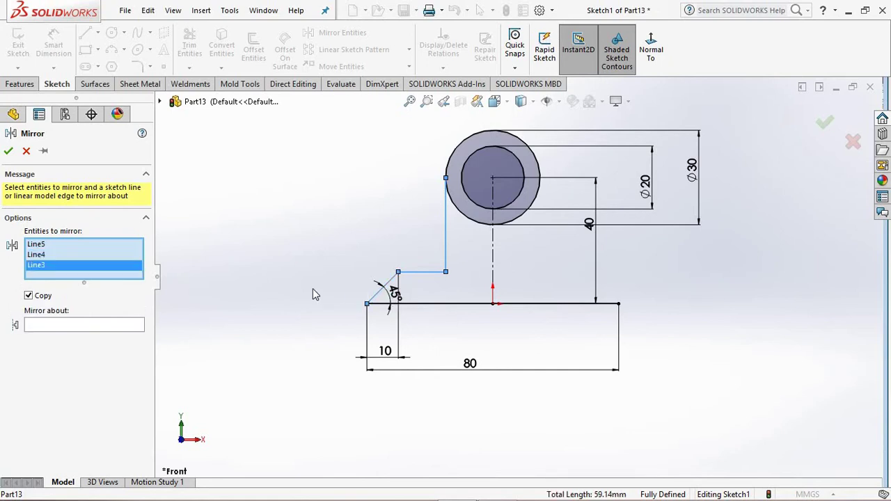
click(132, 325)
click(493, 263)
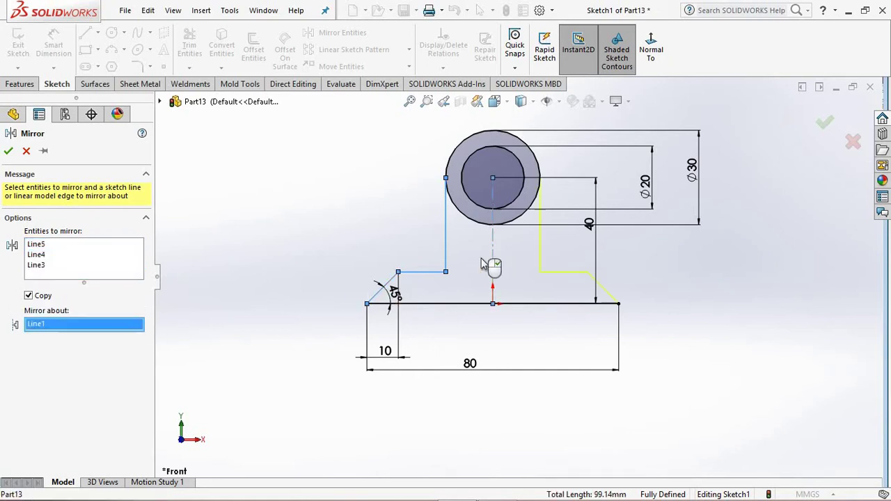
key(Return)
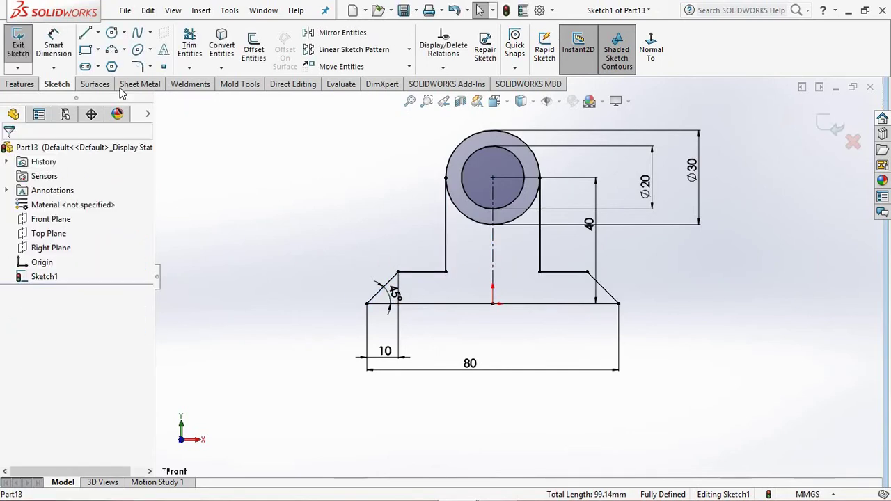
- Draw a horizontal line across the circles' centre joining the two uprights
click(84, 33)
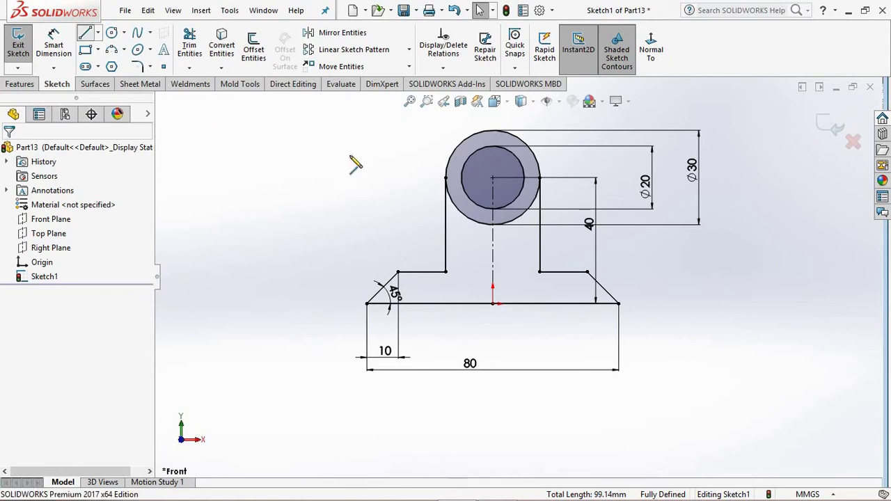
click(446, 179)
click(539, 179)
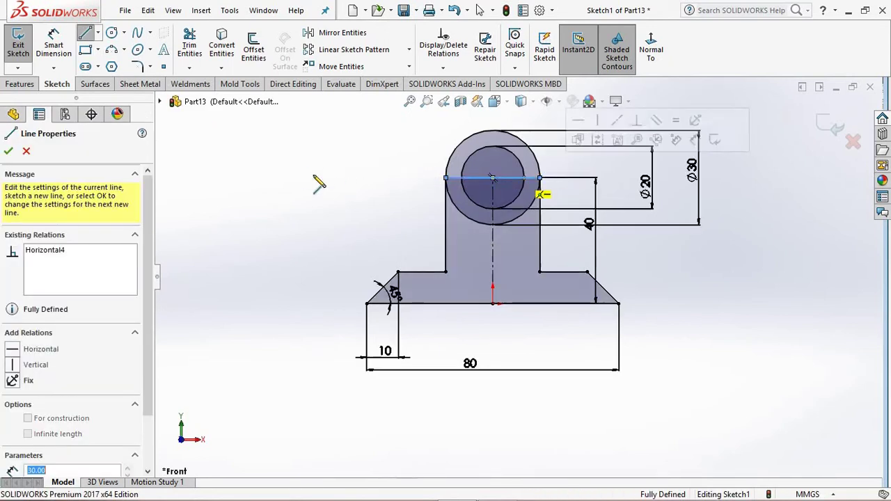
right_click(302, 167)
click(333, 178)
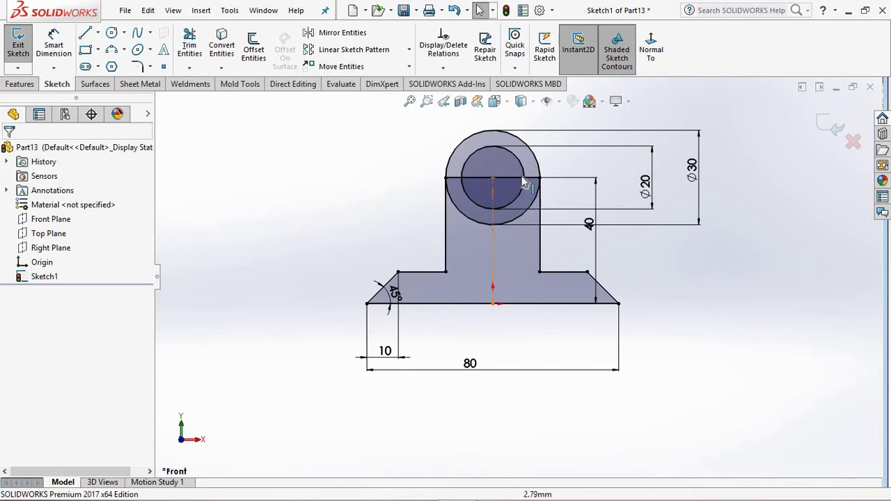
- Power-trim away the upper halves of both circles
click(189, 49)
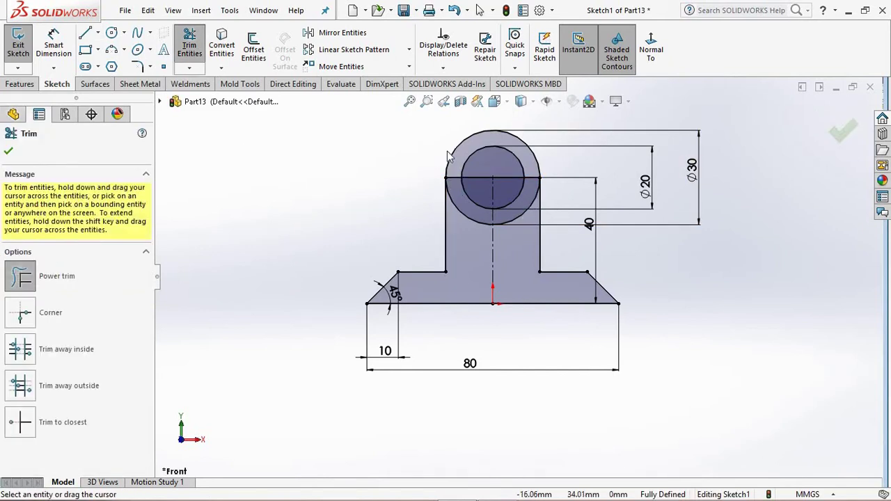
drag(511, 160, 486, 196)
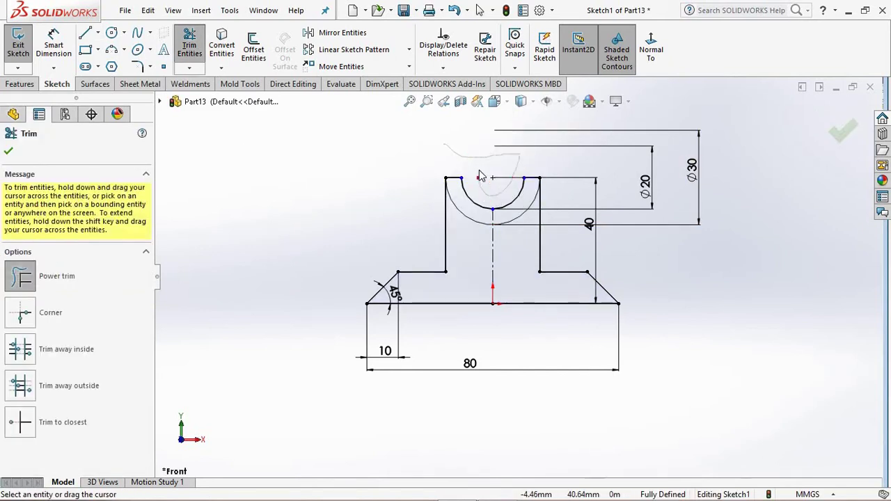
right_click(311, 171)
click(319, 193)
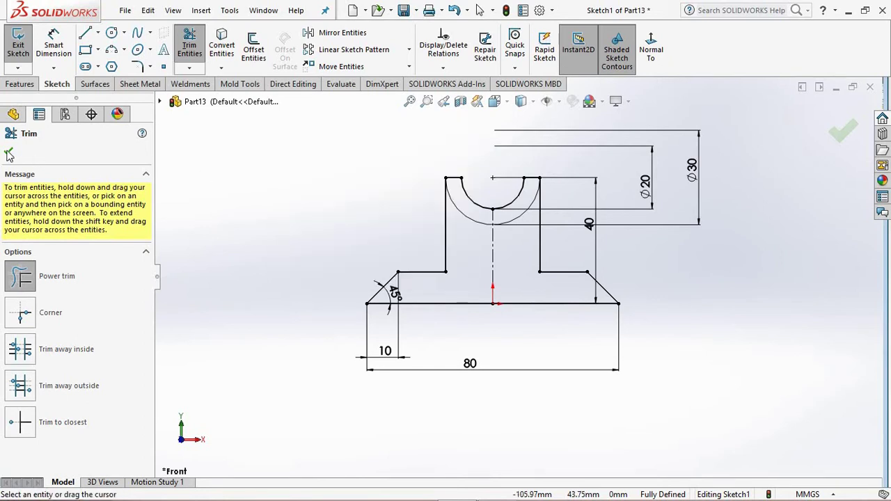
key(space)
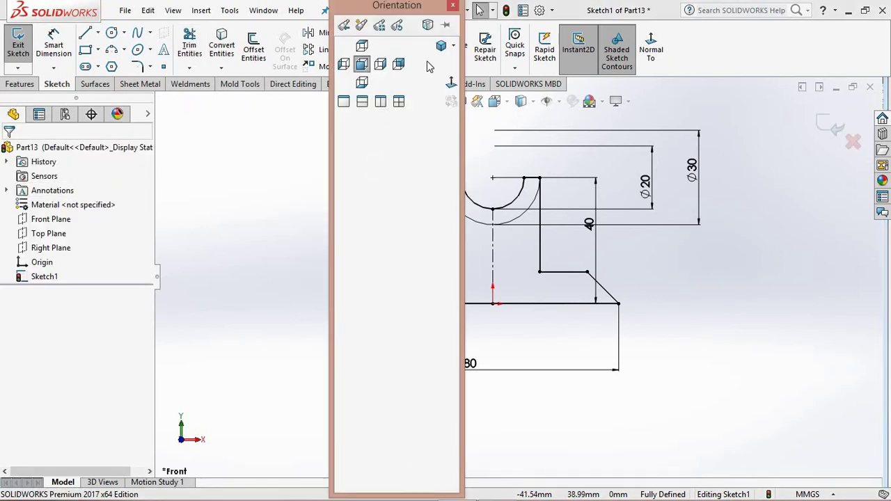
- Extrude the two lower sketch regions 30 mm as Boss-Extrude1
click(442, 47)
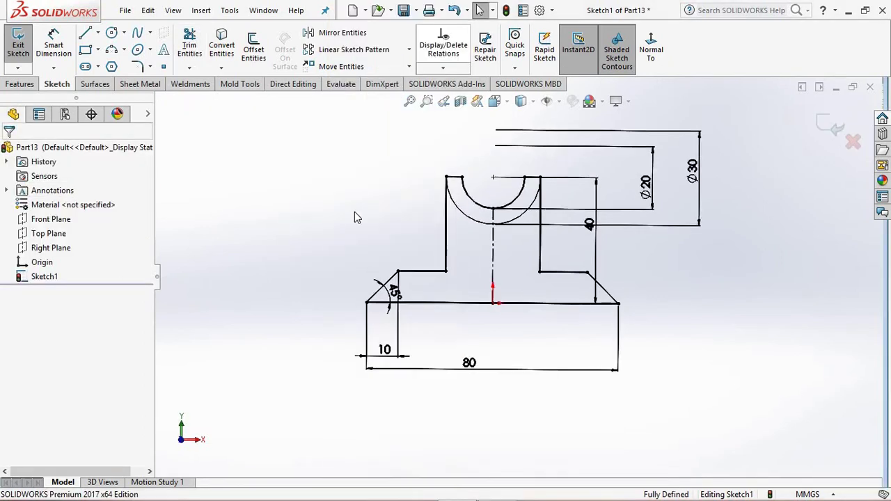
click(19, 84)
click(23, 45)
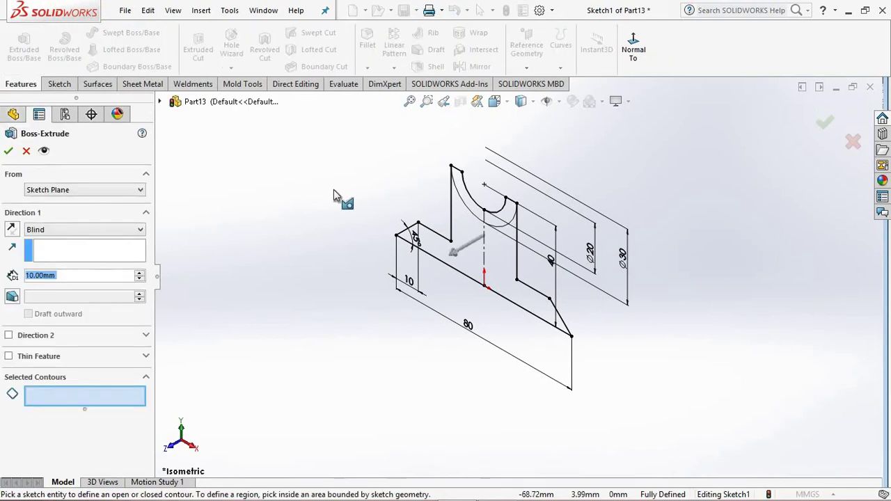
click(465, 236)
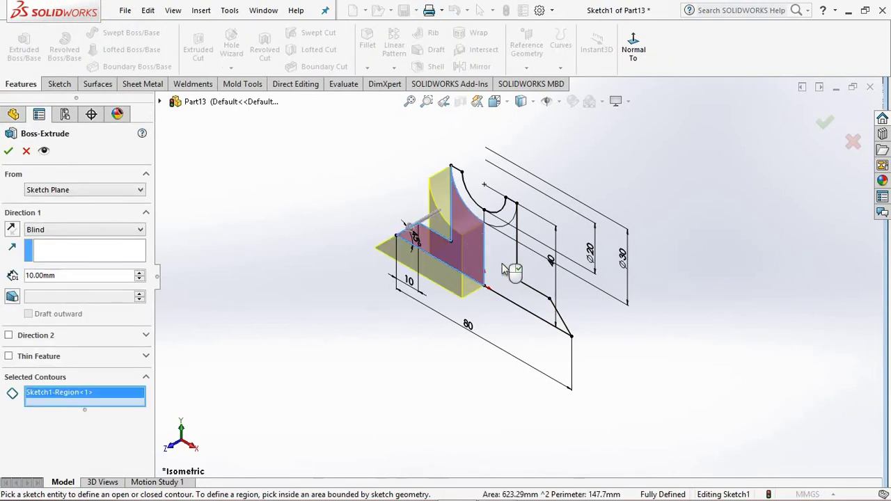
click(468, 278)
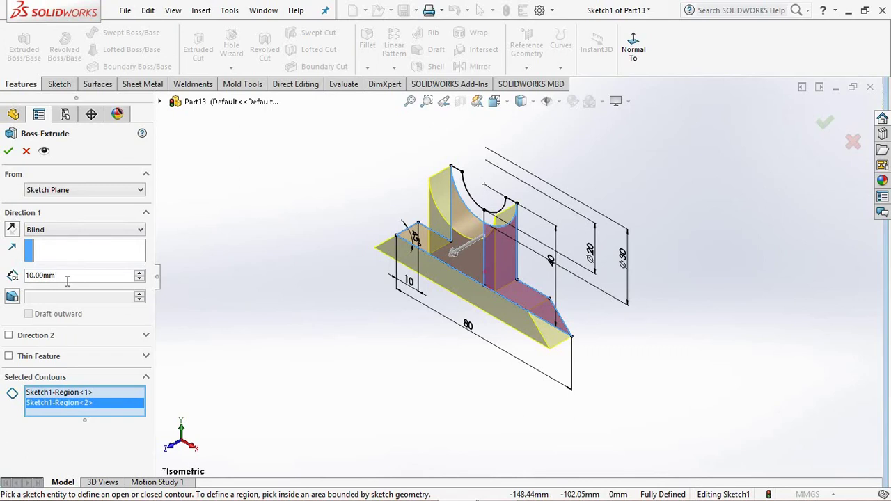
text(30)
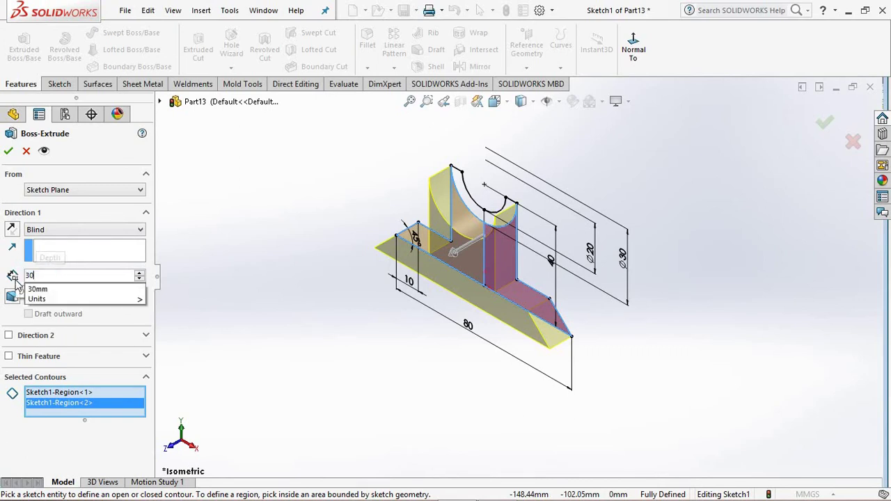
key(Return)
click(9, 152)
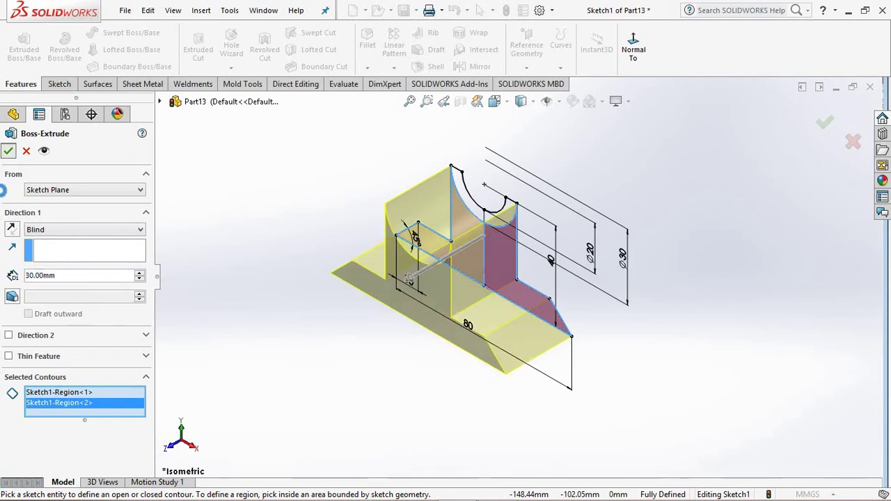
middle_drag(269, 246, 302, 268)
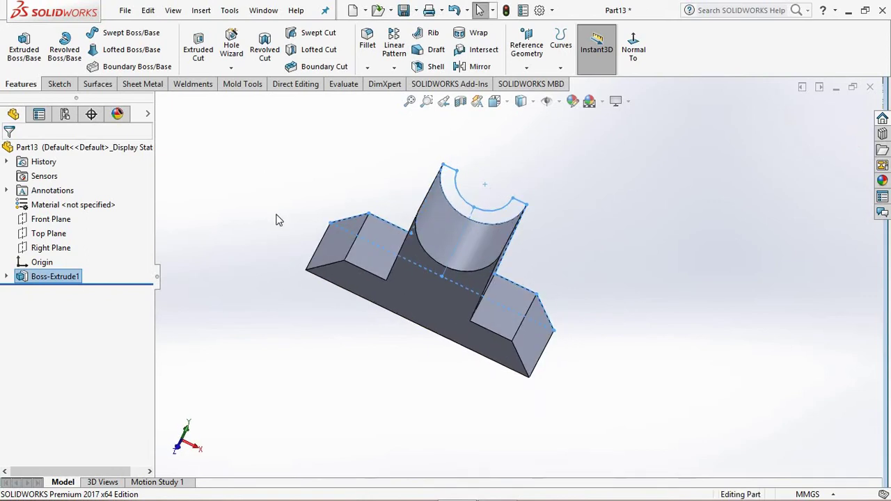
- Reuse Sketch1 to extrude the two semicircular saddle regions 40 mm as Boss-Extrude2
mouse_move(278, 219)
middle_down()
mouse_move(275, 165)
mouse_move(324, 145)
mouse_move(311, 217)
mouse_move(311, 205)
mouse_move(299, 209)
middle_up()
click(7, 277)
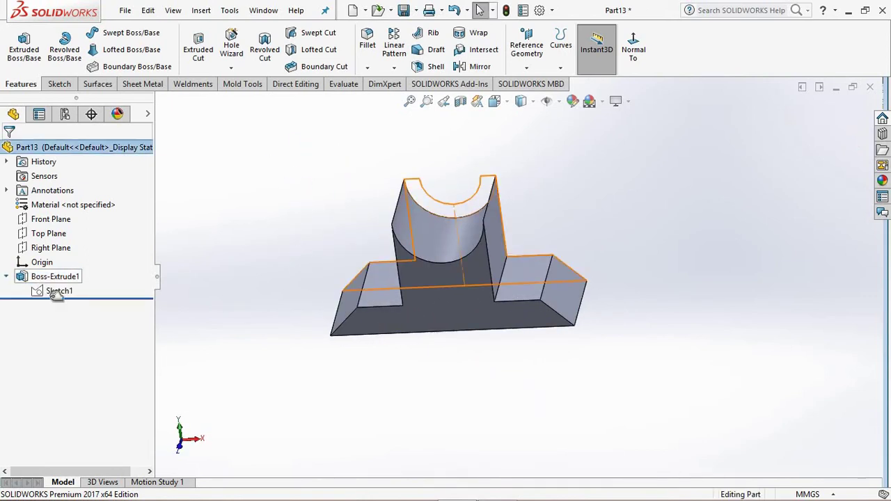
double_click(60, 291)
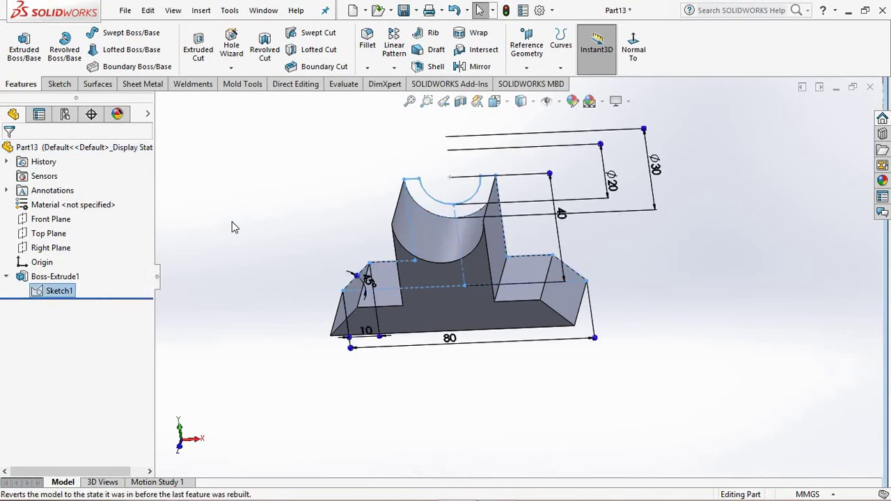
click(24, 46)
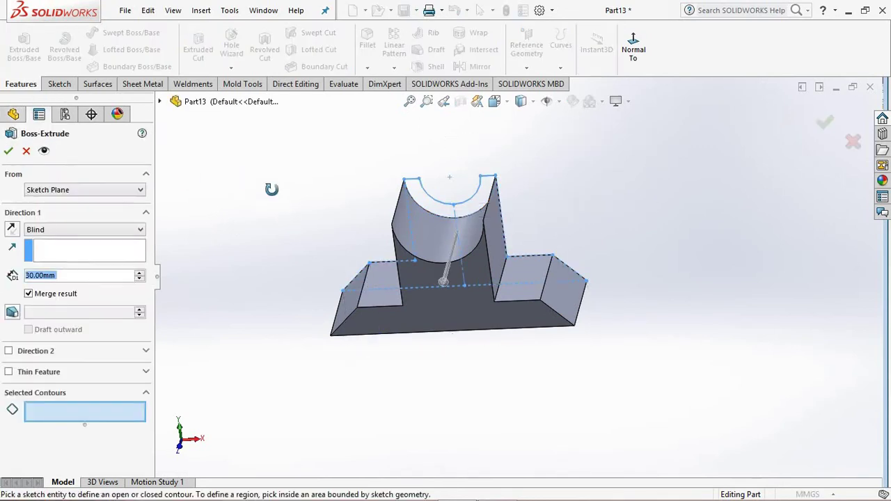
scroll(432, 240, down, 3)
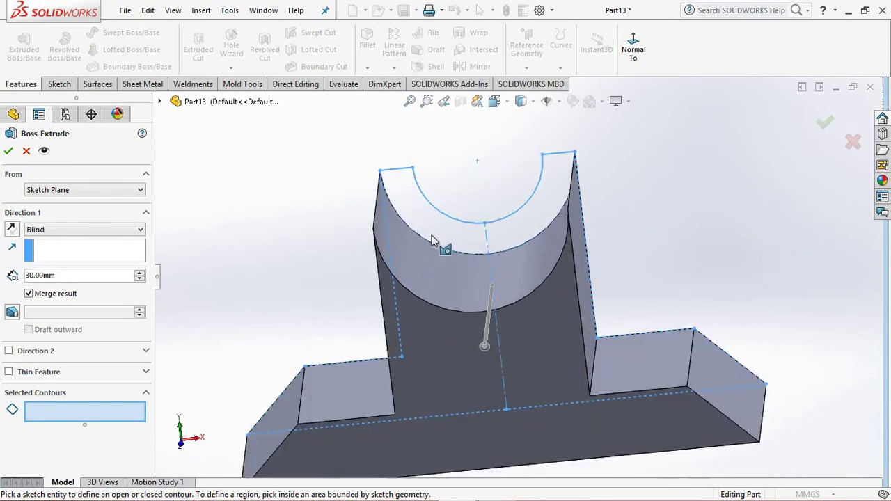
click(431, 232)
click(524, 228)
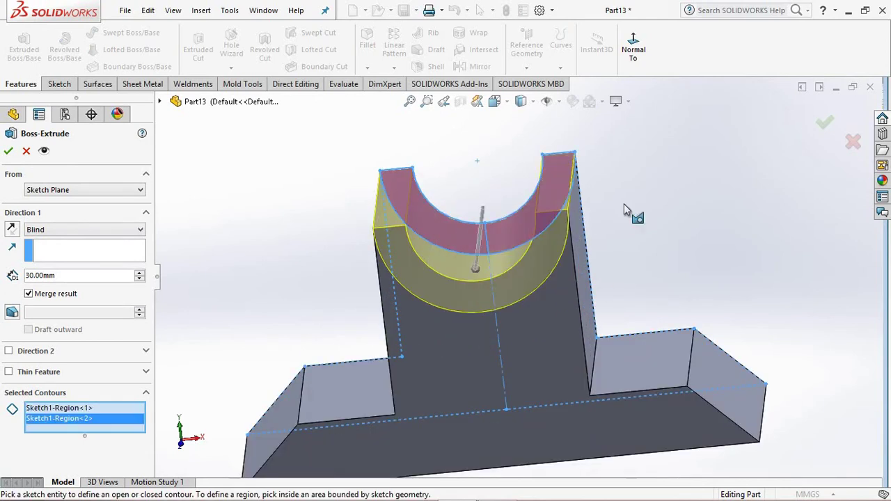
mouse_move(624, 204)
middle_down()
mouse_move(633, 207)
mouse_move(615, 258)
middle_up()
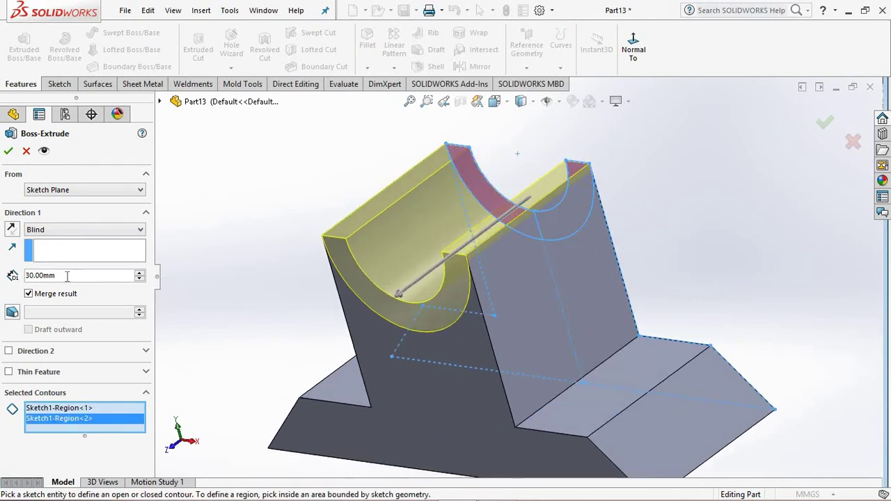
text(40)
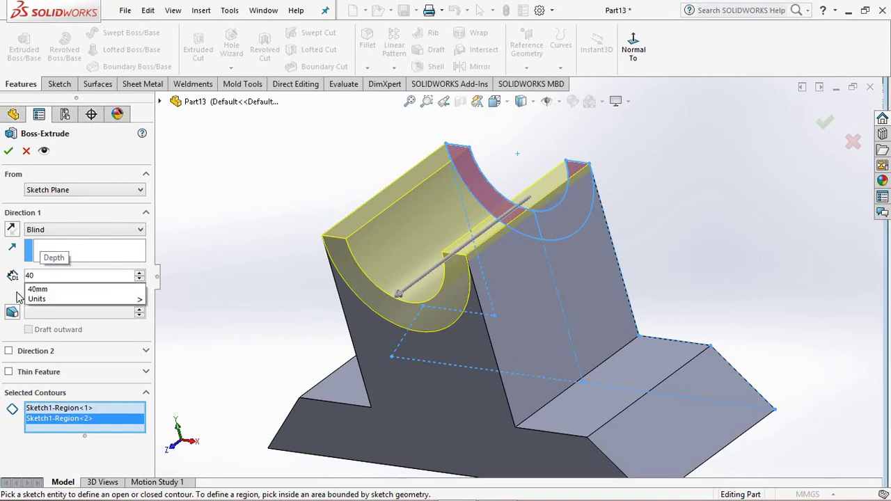
key(Return)
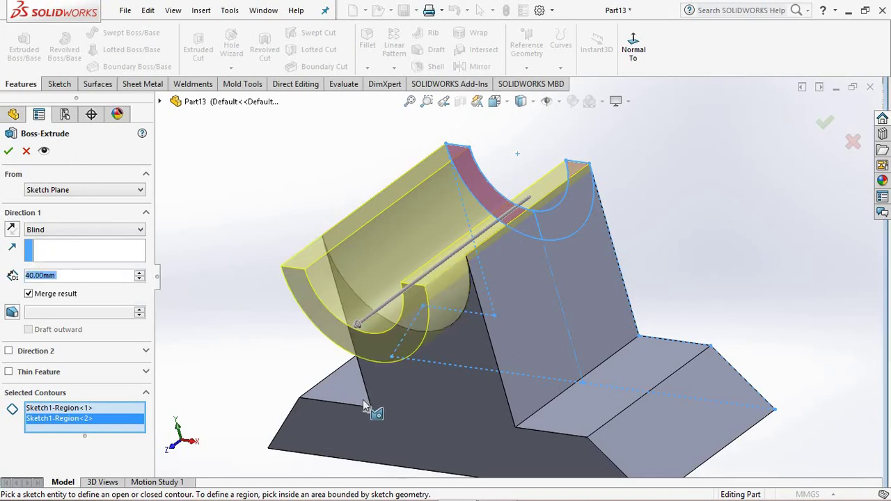
key(z)
click(8, 150)
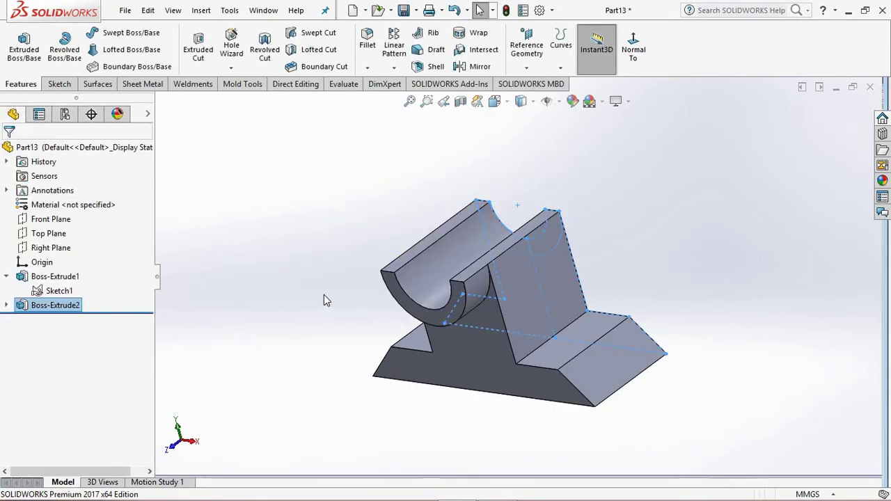
mouse_move(324, 300)
middle_down()
mouse_move(403, 189)
mouse_move(330, 175)
mouse_move(280, 242)
mouse_move(494, 285)
middle_up()
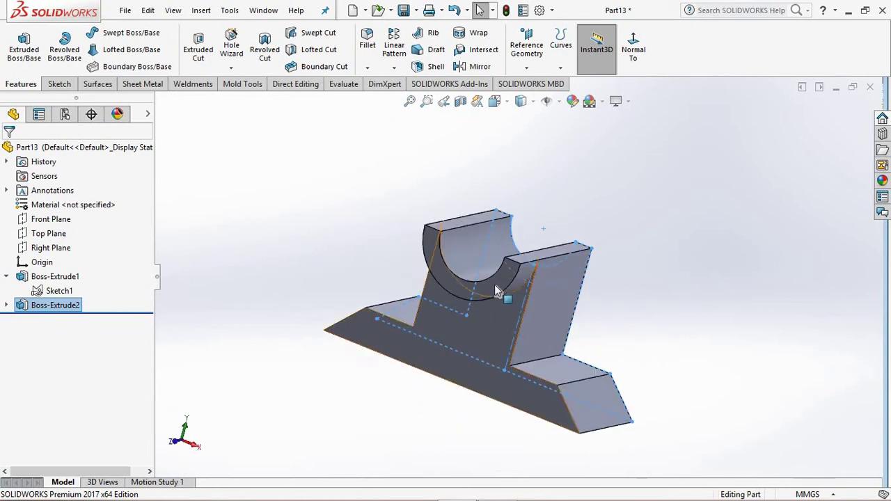
- Set the bracket to the isometric view
click(688, 232)
scroll(598, 273, down, 3)
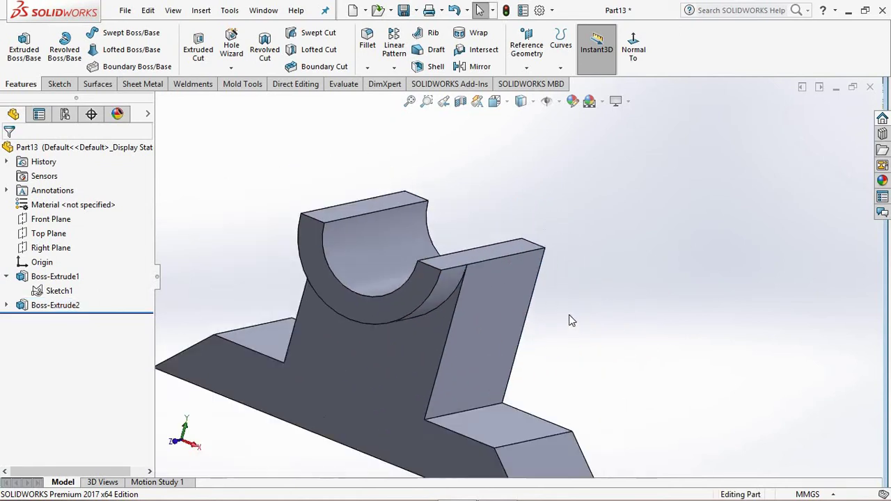
scroll(569, 315, up, 3)
key(space)
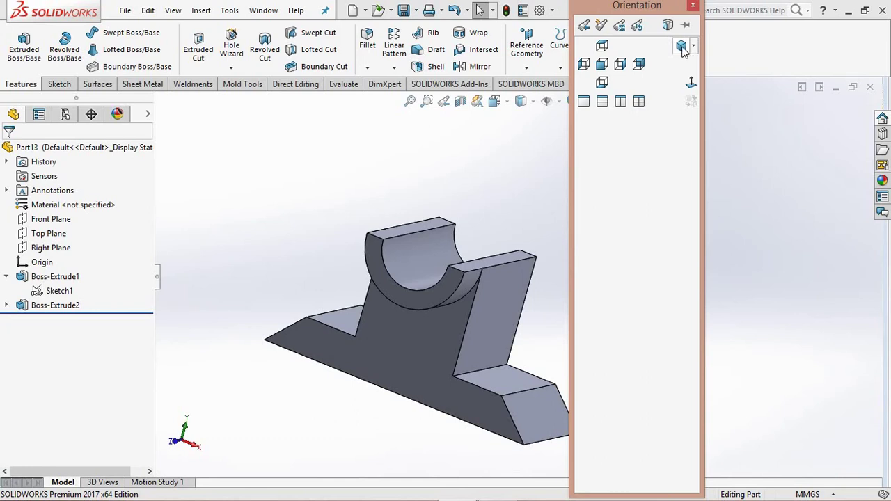
click(682, 47)
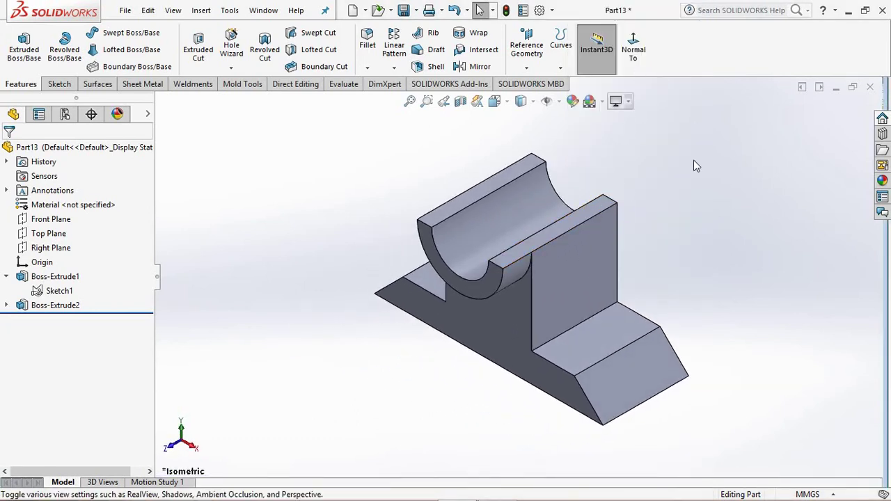
- Drag the polished steel appearance from Metal > Steel onto the part
click(882, 181)
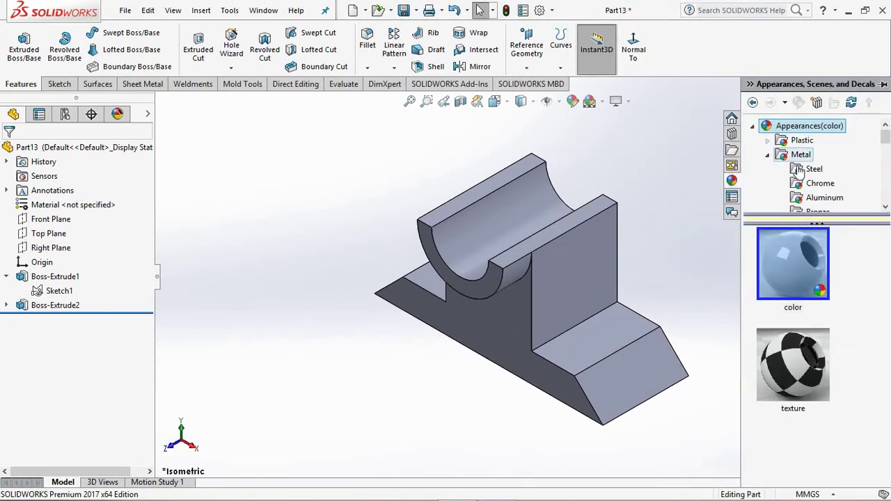
click(799, 171)
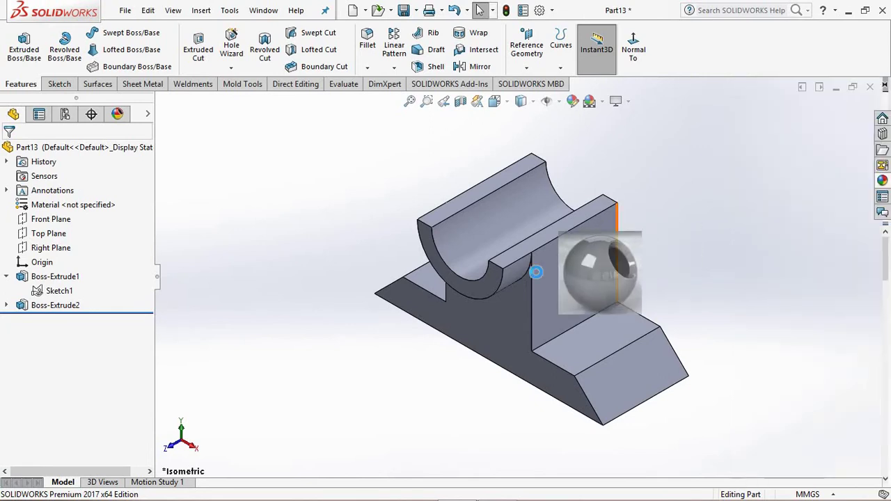
drag(793, 264, 557, 278)
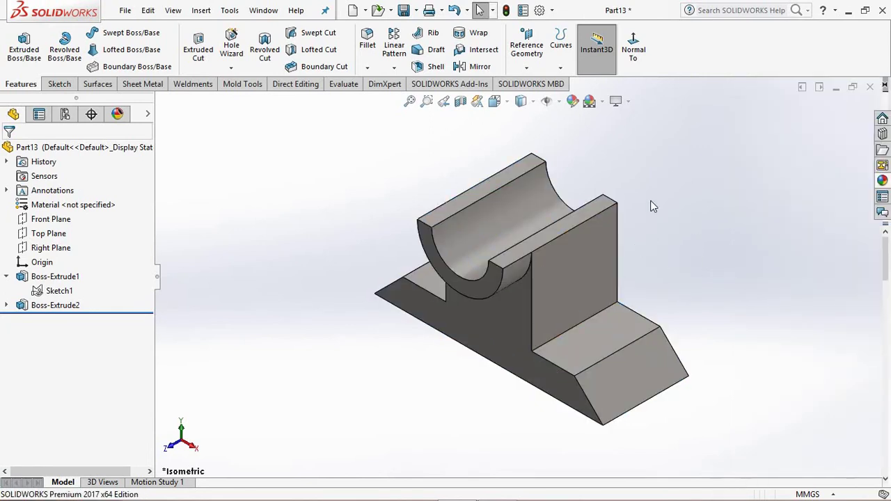
- Start a colour edit on the cylindrical saddle face, trying a blue swatch first
click(572, 102)
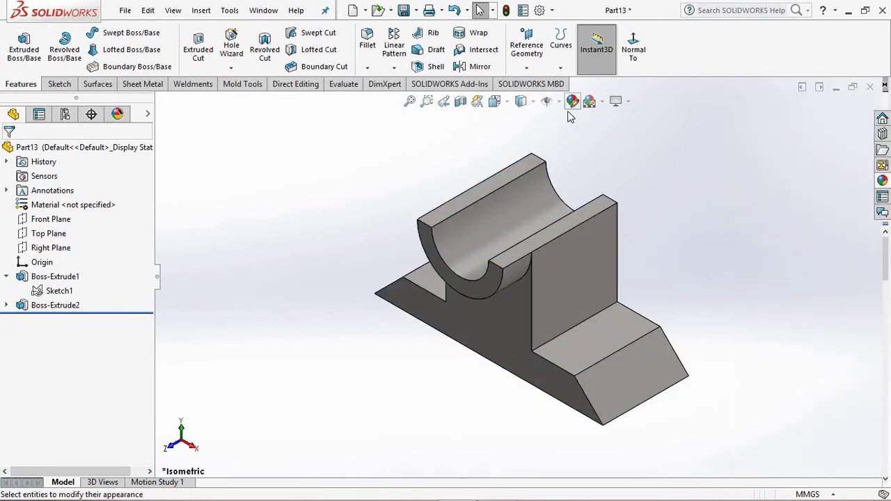
click(521, 213)
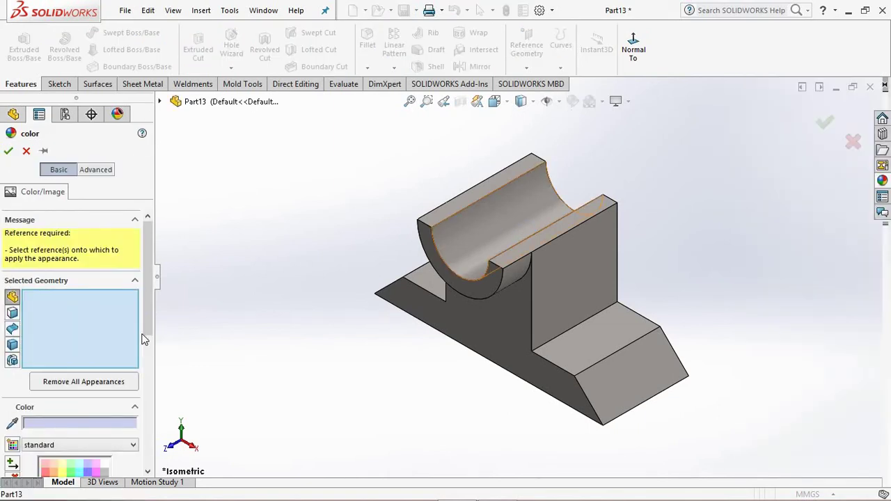
scroll(147, 268, down, 1)
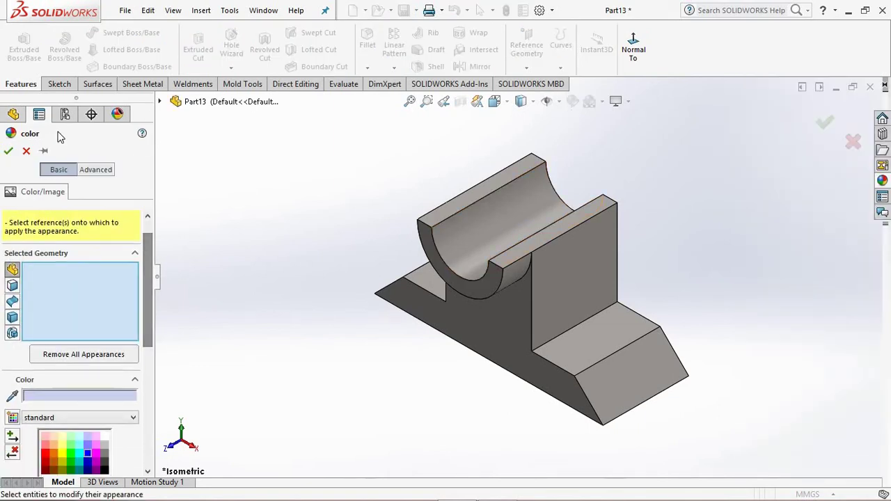
click(25, 151)
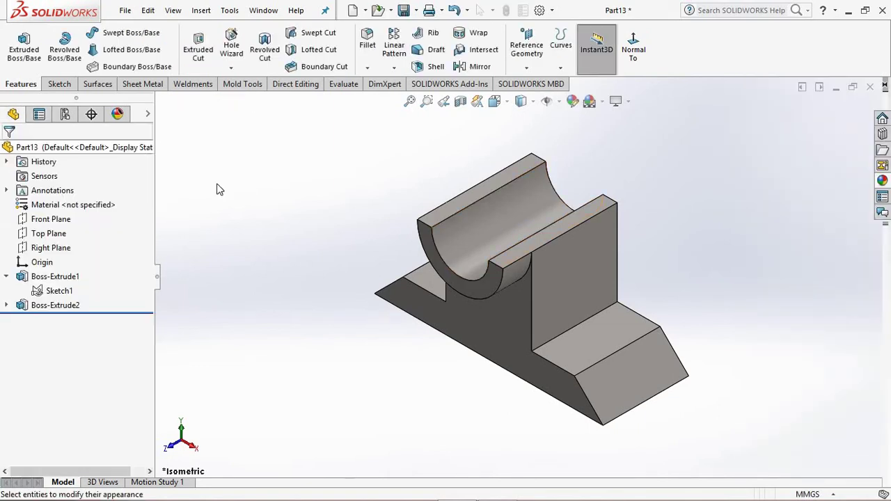
click(485, 196)
click(571, 102)
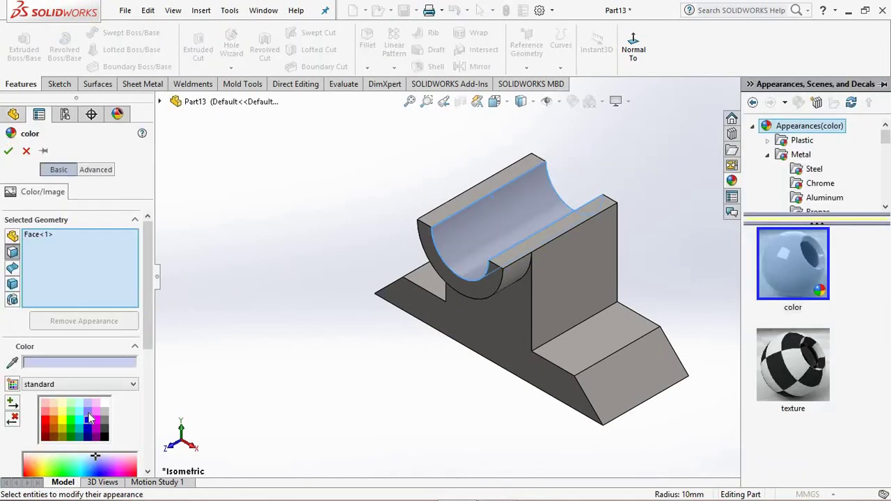
click(87, 414)
- Add the base, vertical, step and left ledge faces and apply red to them
click(516, 317)
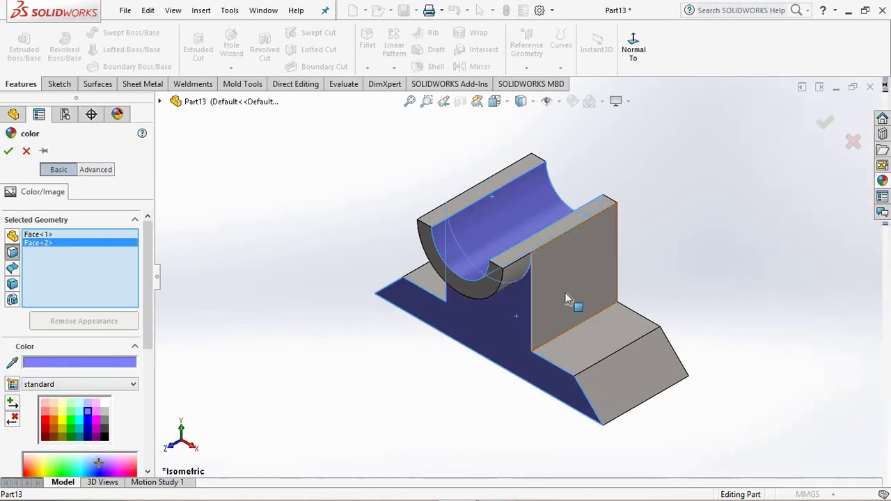
click(564, 292)
click(597, 342)
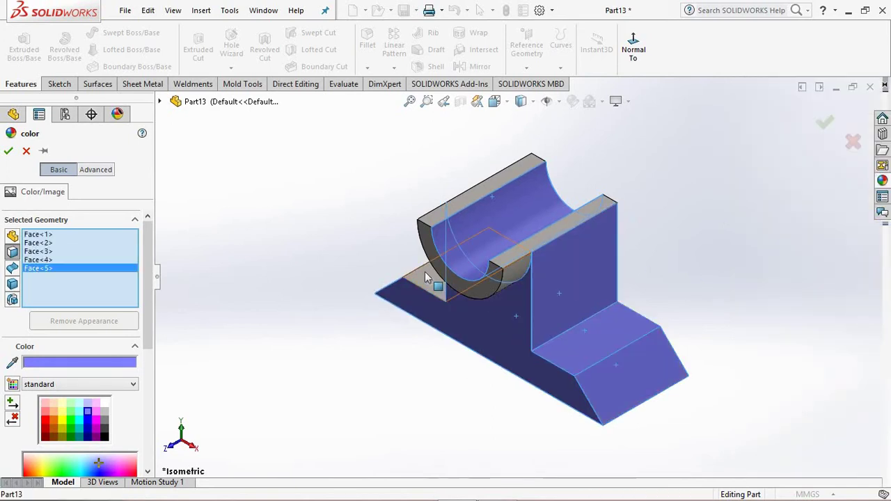
click(424, 272)
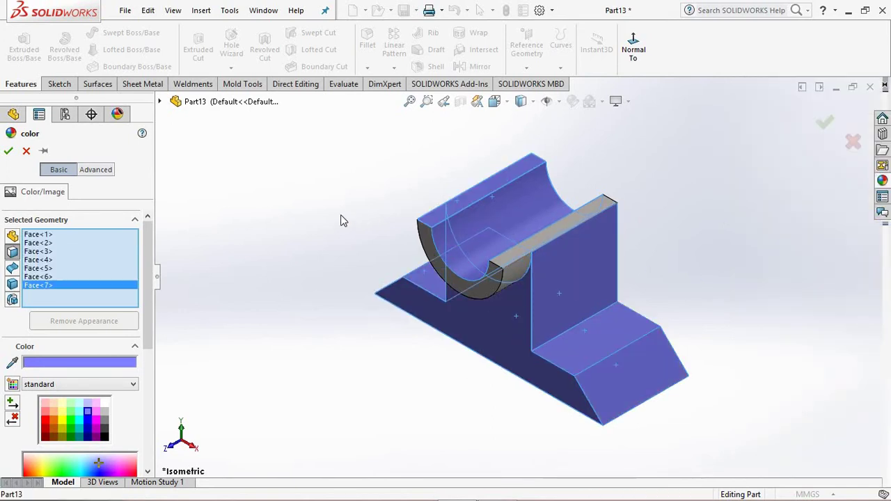
mouse_move(340, 219)
middle_down()
mouse_move(373, 253)
mouse_move(557, 281)
middle_up()
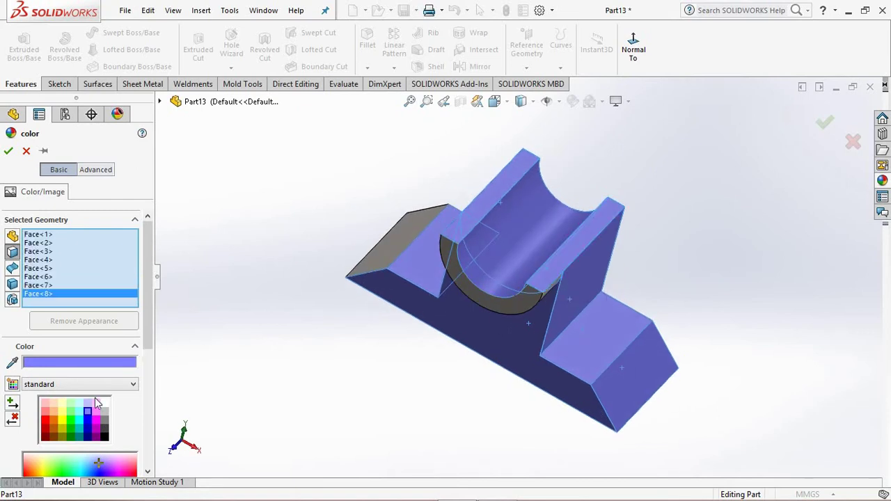
click(45, 421)
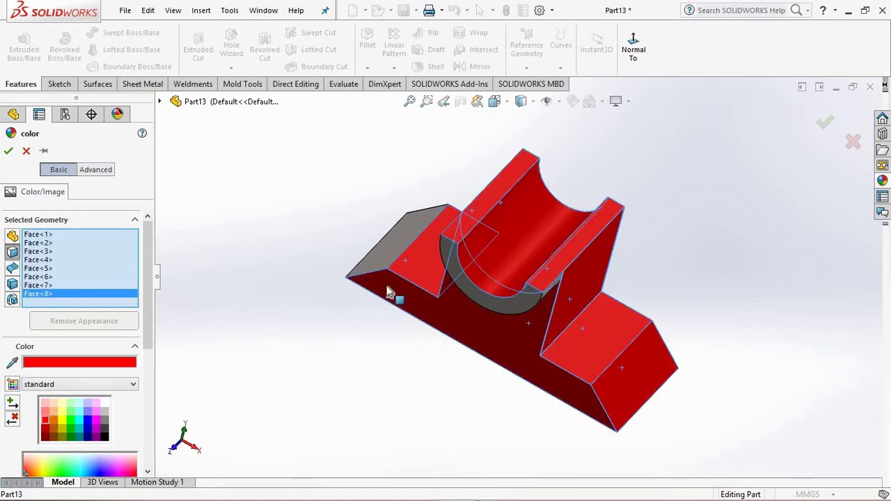
- Paint the sloped face and other grey faces red, orbiting to reach each one
click(405, 244)
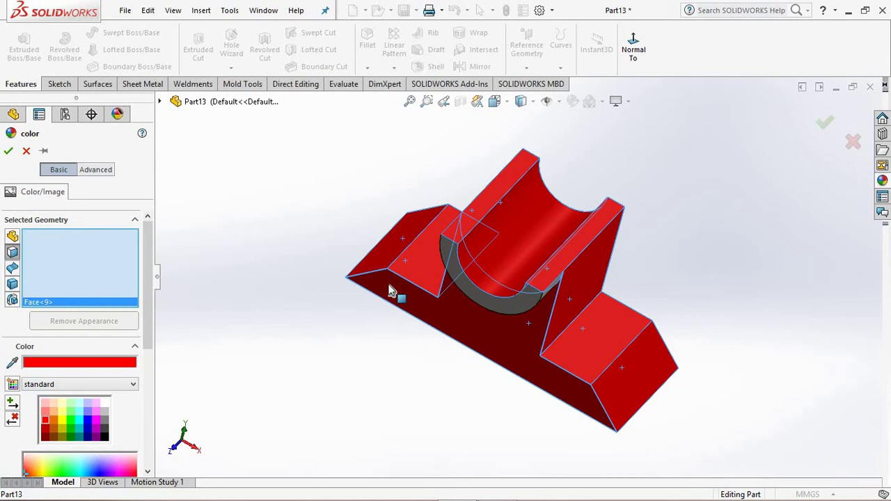
click(489, 295)
mouse_move(696, 332)
middle_down()
mouse_move(576, 304)
mouse_move(548, 247)
middle_up()
click(548, 248)
middle_drag(341, 298, 485, 311)
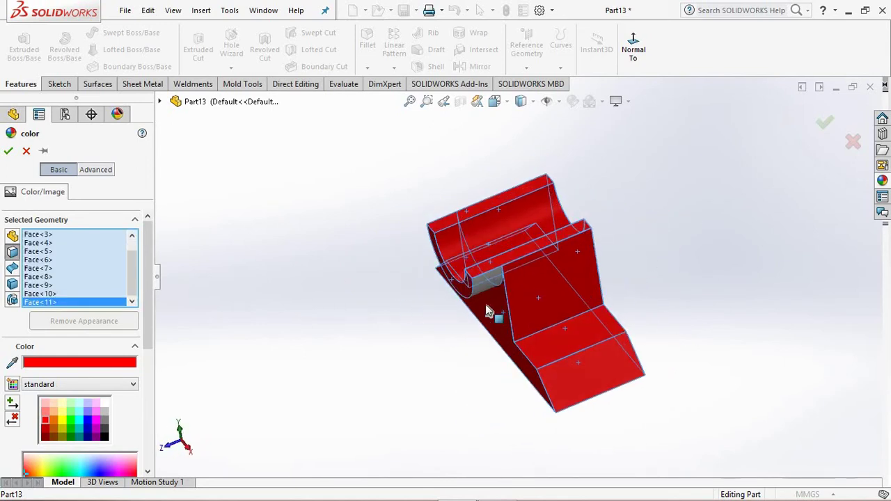
click(486, 293)
mouse_move(597, 298)
middle_down()
mouse_move(617, 221)
mouse_move(525, 171)
mouse_move(537, 364)
mouse_move(568, 271)
middle_up()
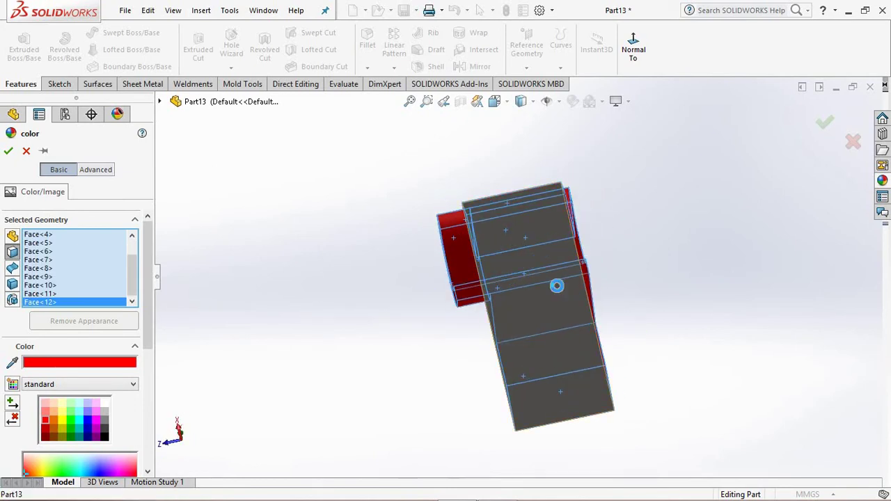
click(567, 273)
- Paint the last grey faces red and confirm the colour change
mouse_move(674, 216)
middle_down()
mouse_move(479, 214)
mouse_move(508, 295)
middle_up()
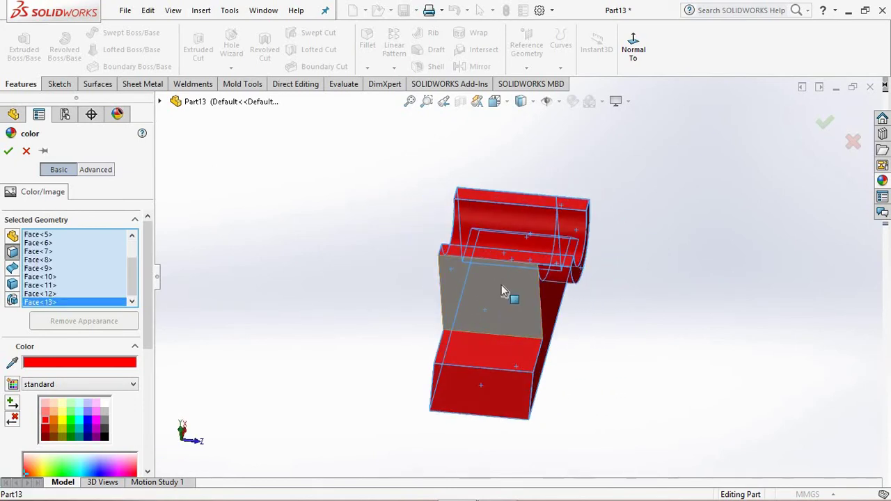
click(508, 294)
mouse_move(606, 236)
middle_down()
mouse_move(541, 179)
mouse_move(501, 167)
middle_up()
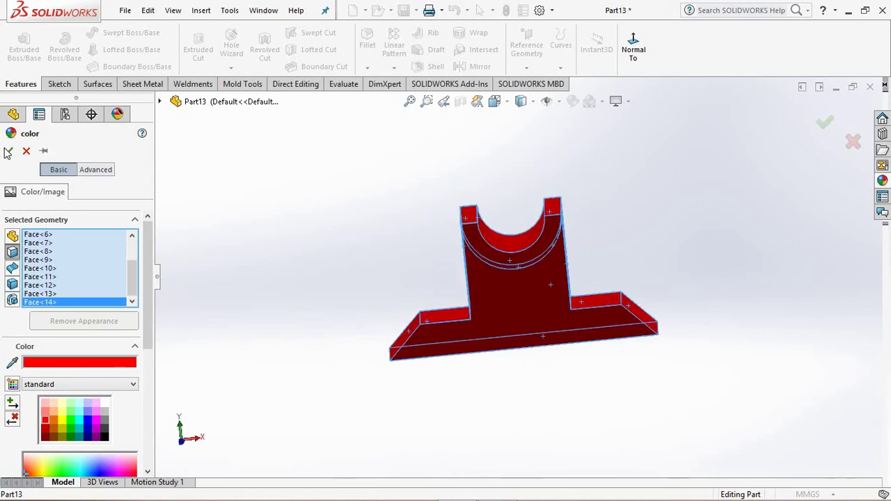
key(Return)
mouse_move(526, 304)
middle_down()
mouse_move(455, 246)
mouse_move(466, 325)
mouse_move(534, 386)
mouse_move(473, 278)
middle_up()
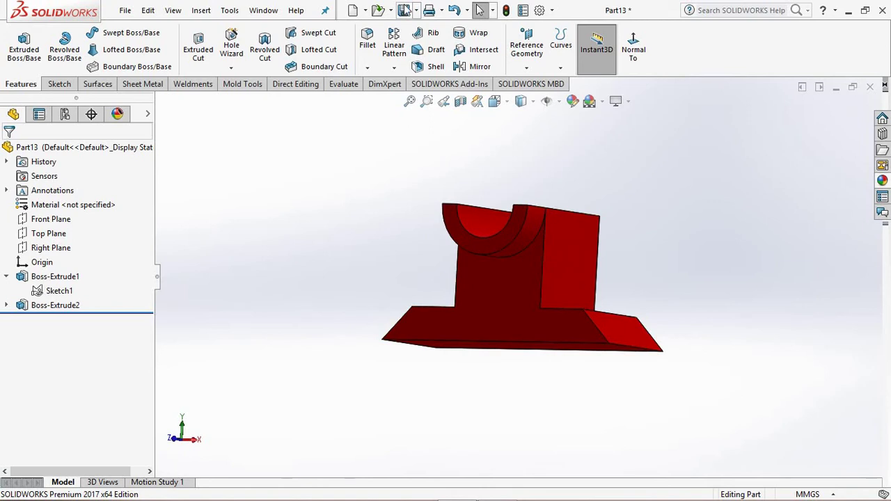
click(403, 9)
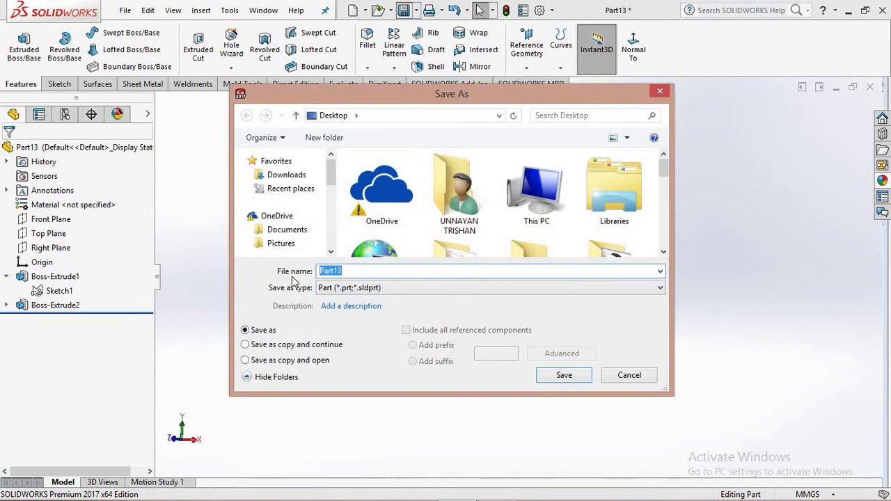
- Save the red bracket part to the Desktop with the file name 8
text(8)
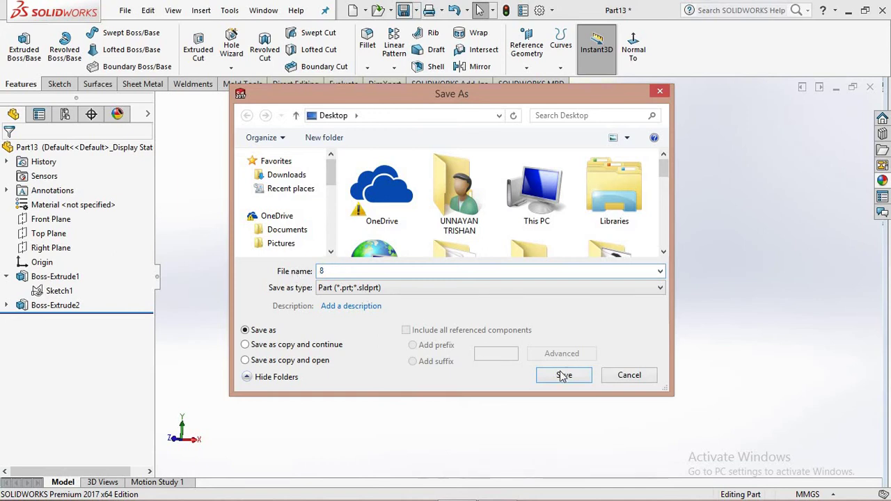
mouse_move(625, 255)
middle_down()
mouse_move(571, 284)
mouse_move(654, 268)
mouse_move(633, 287)
mouse_move(612, 264)
middle_up()
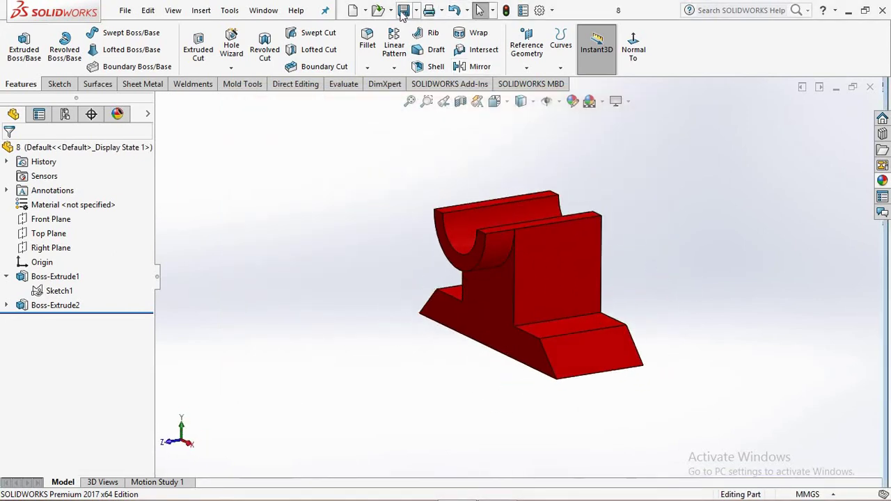
click(365, 10)
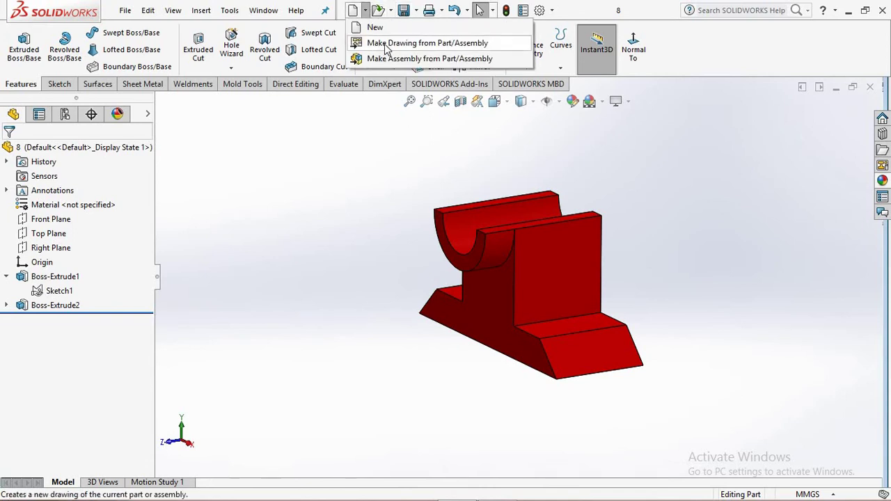
- Make an A3 (ISO) drawing from part 8 with a shaded isometric view top right
click(387, 44)
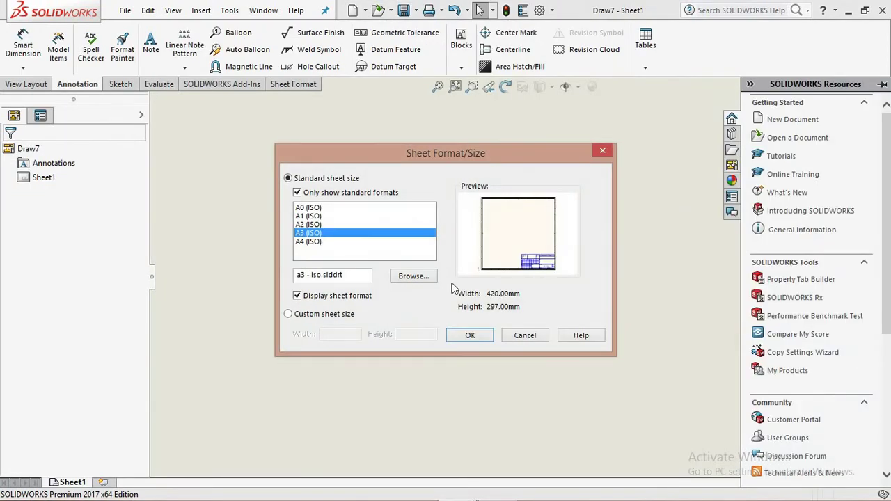
click(475, 334)
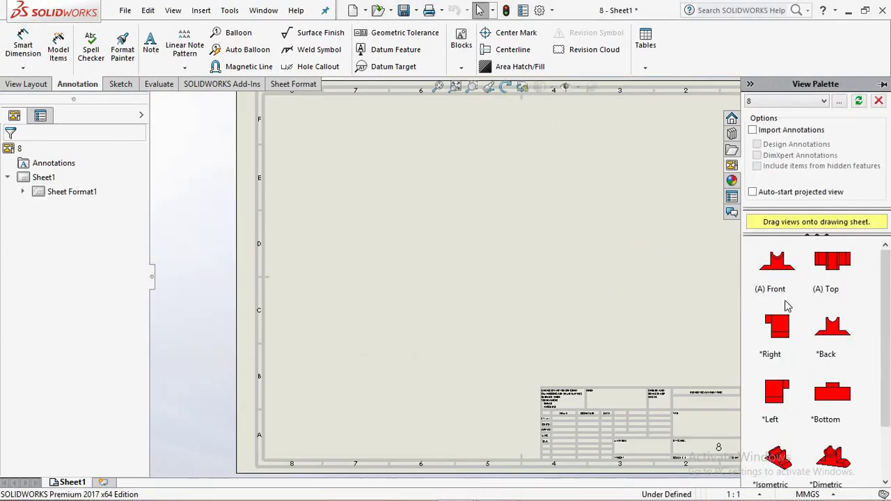
drag(778, 457, 653, 177)
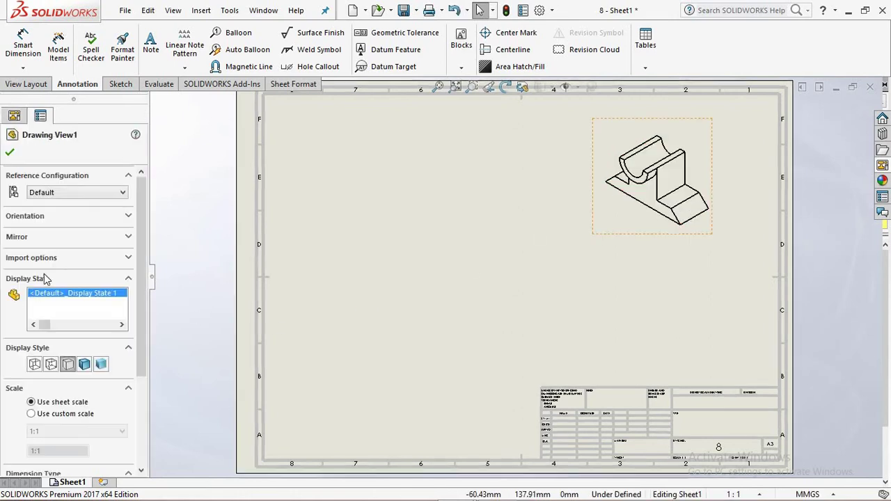
click(85, 364)
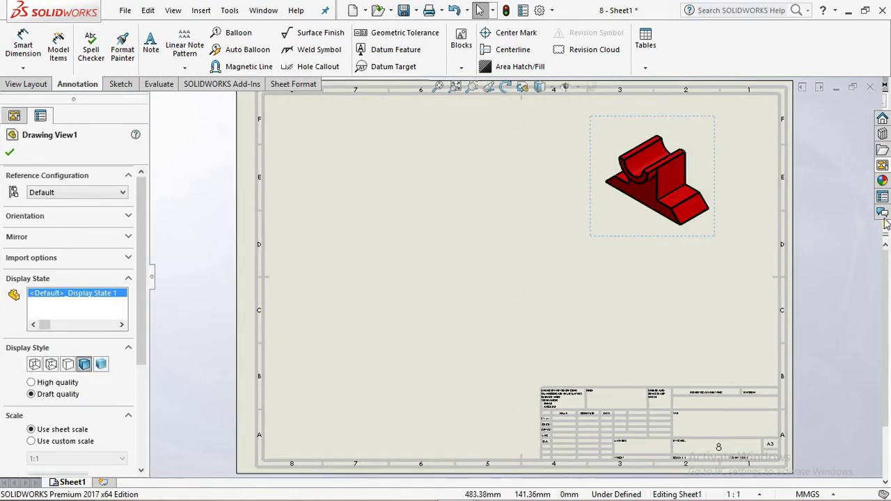
- Place the Top view upper left and the Front view beneath it
click(882, 167)
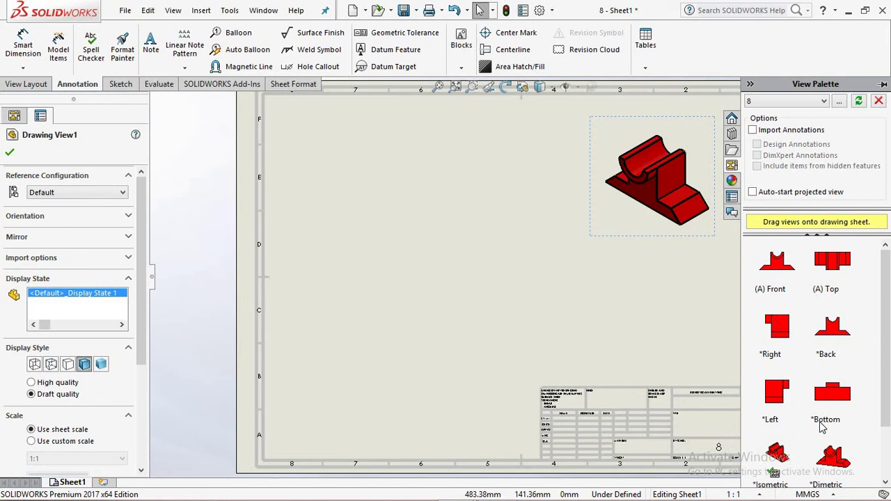
drag(837, 269, 408, 191)
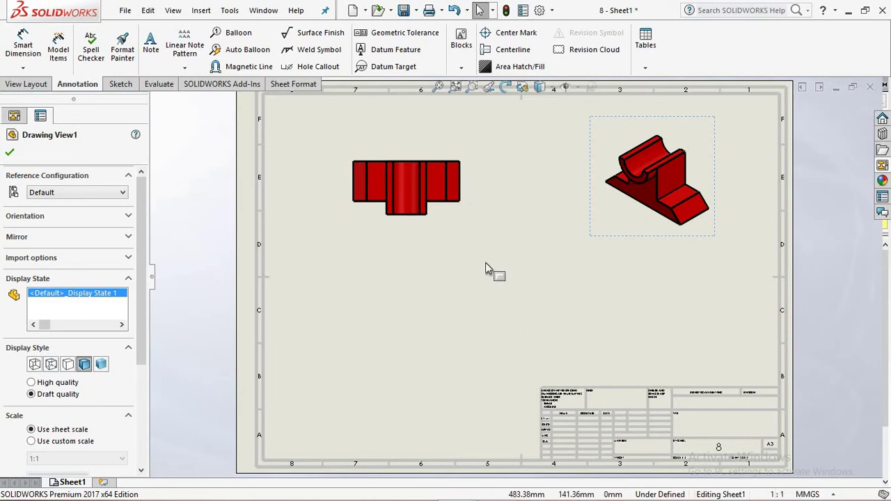
click(882, 168)
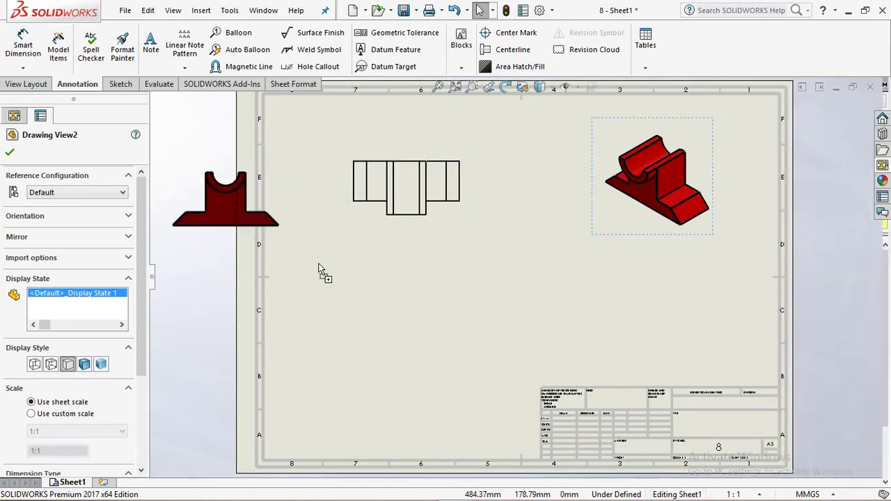
drag(776, 270, 445, 330)
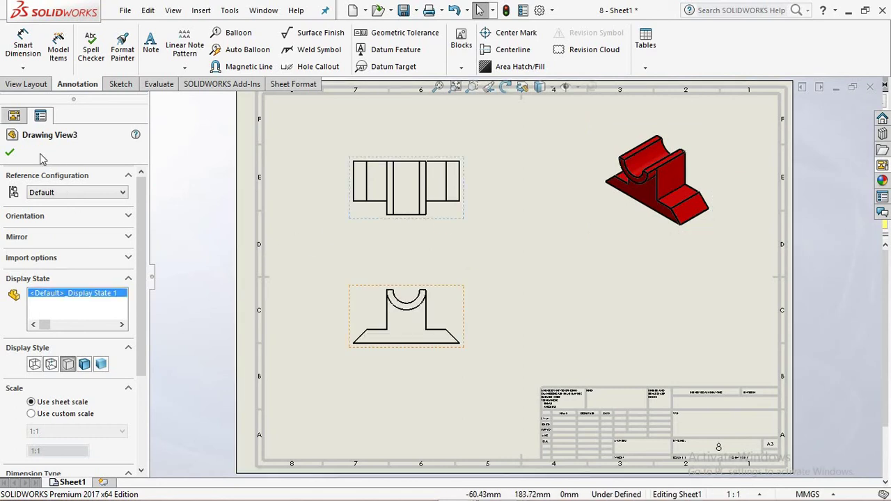
click(9, 154)
- Add R10 and R15 radius dimensions to the front view's inner and outer arcs
click(29, 48)
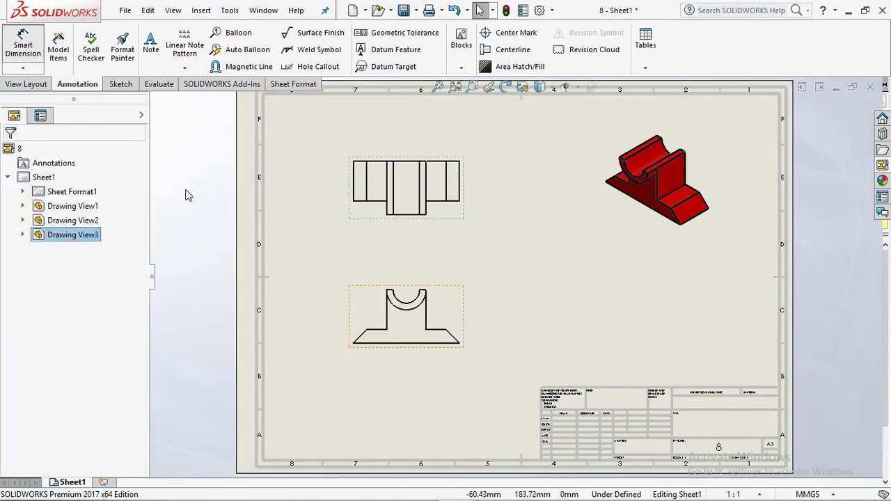
scroll(418, 306, down, 2)
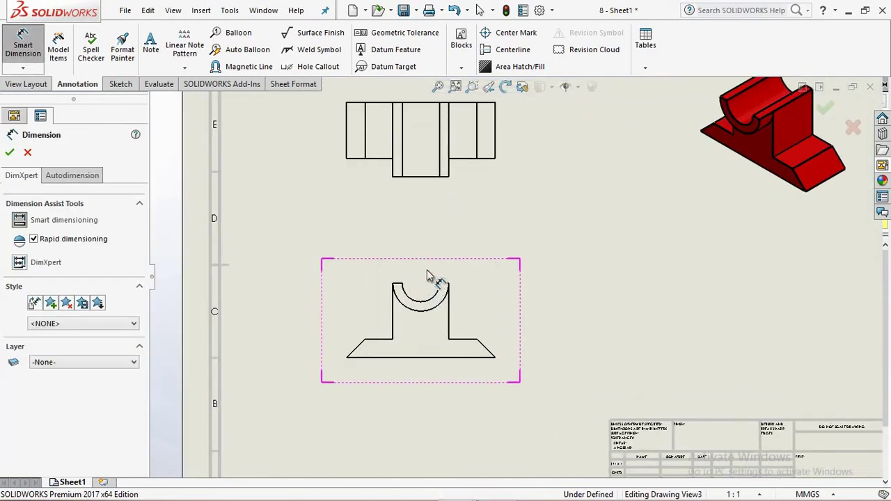
click(424, 305)
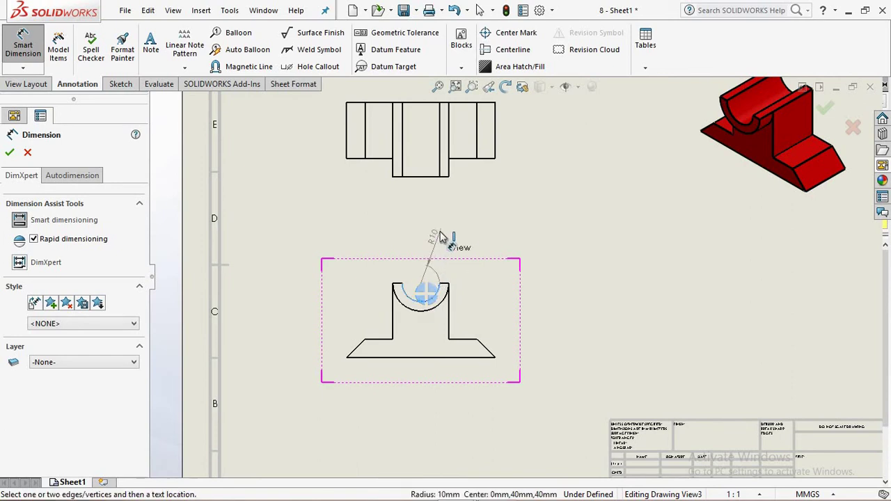
click(437, 246)
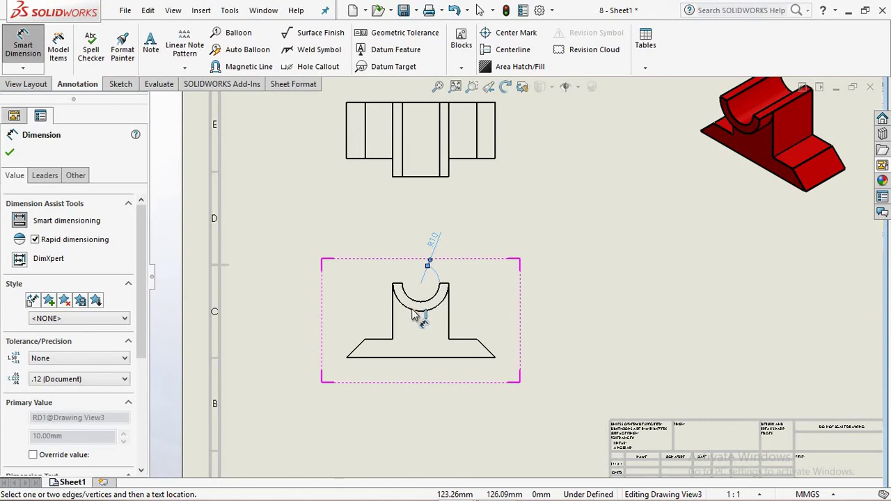
click(428, 299)
click(459, 231)
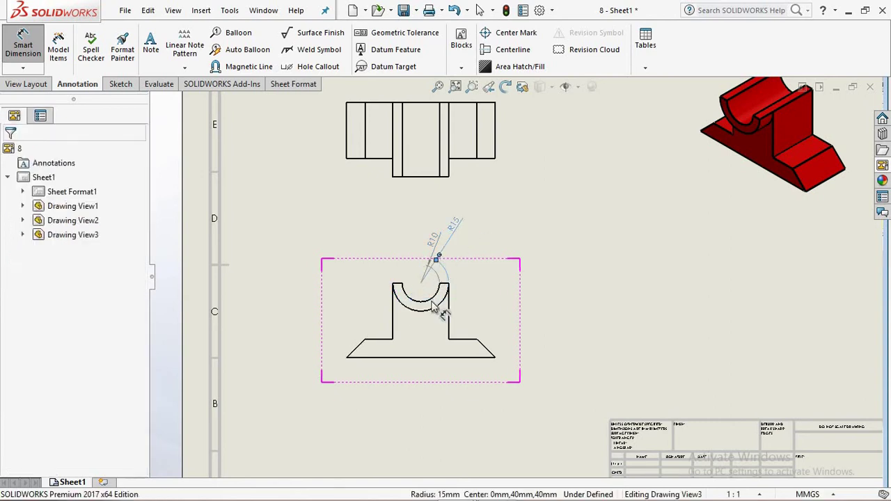
scroll(443, 323, down, 2)
scroll(461, 301, down, 1)
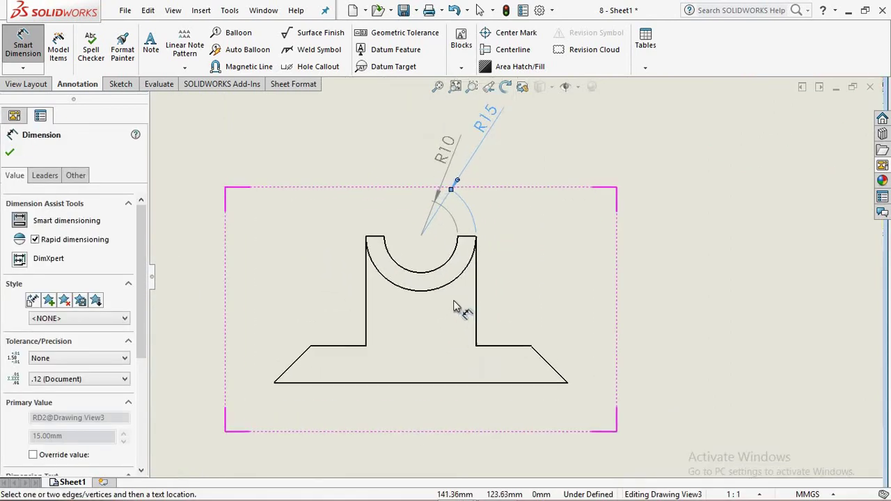
click(394, 416)
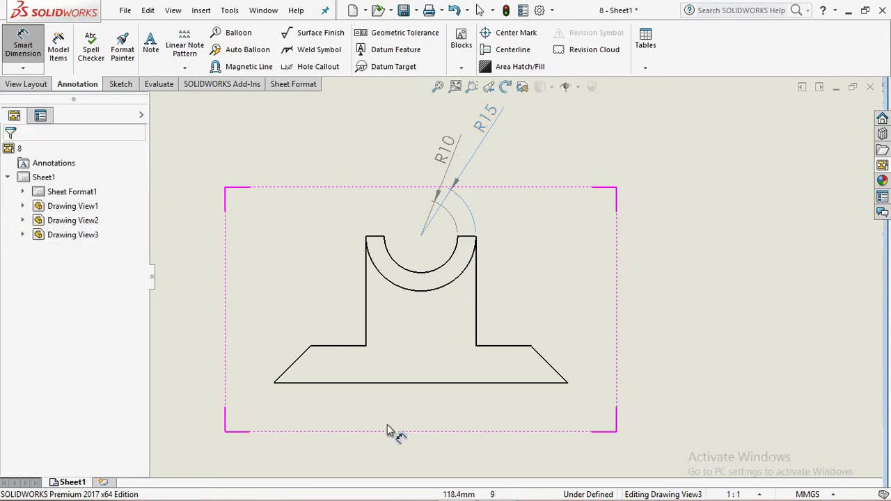
- Add the 80 base-length dimension, then try a chamfer-length dimension and undo it
click(417, 385)
click(422, 404)
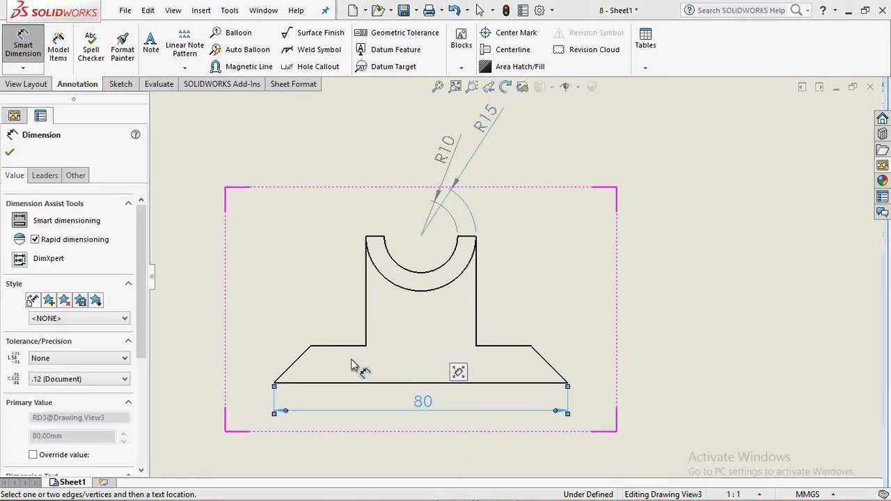
click(311, 349)
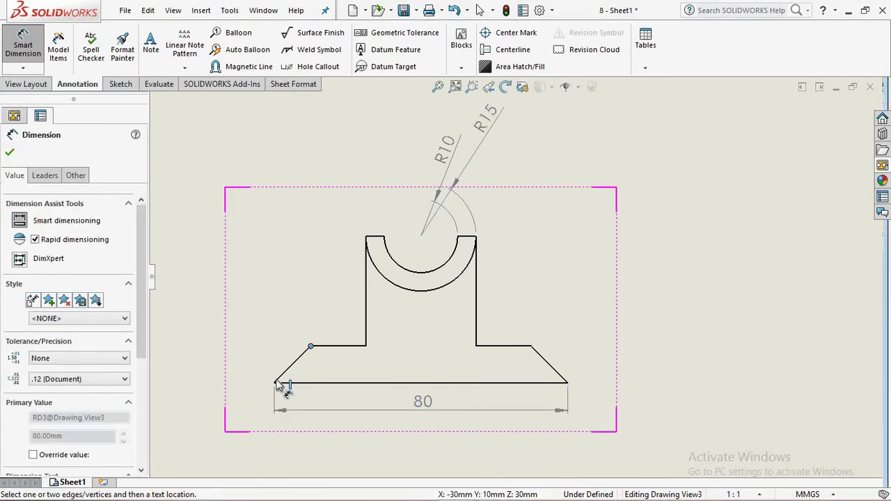
click(275, 382)
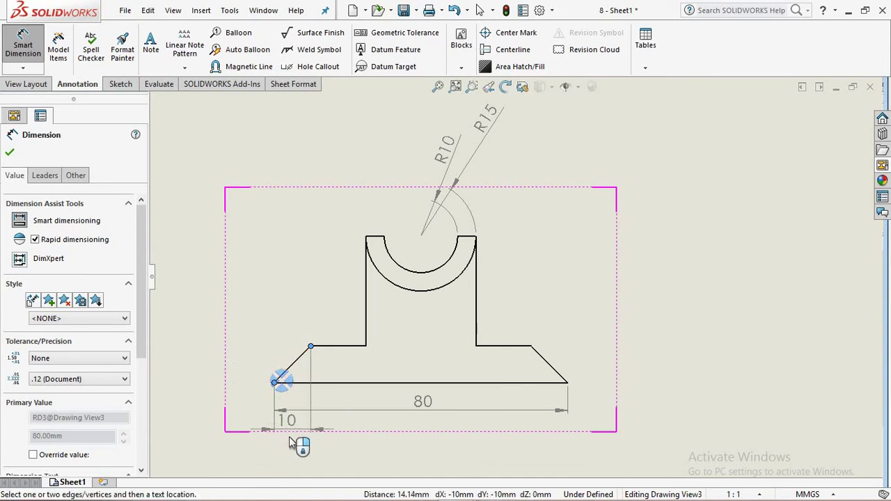
click(294, 404)
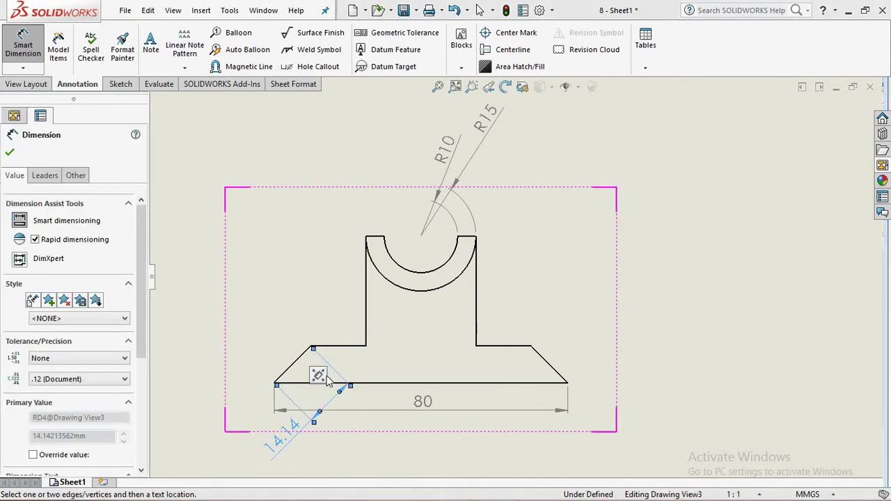
click(456, 10)
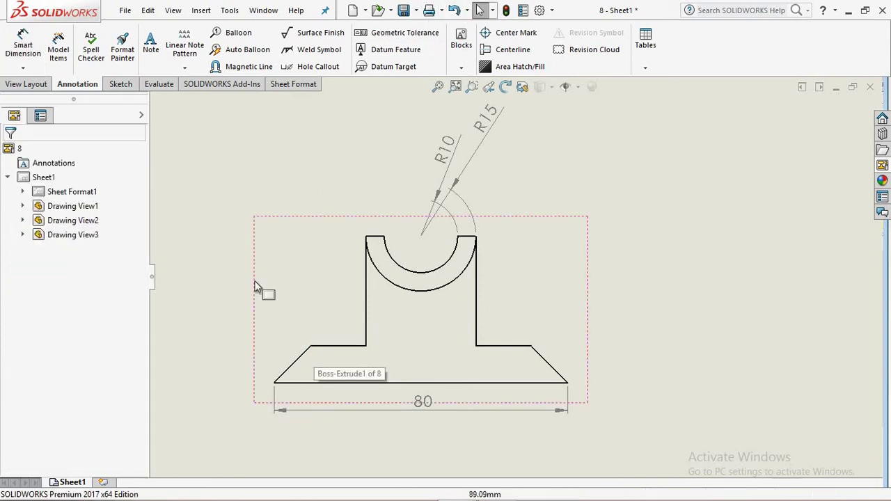
- Retry the 14.14 chamfer-length dimension and undo it again
key(d)
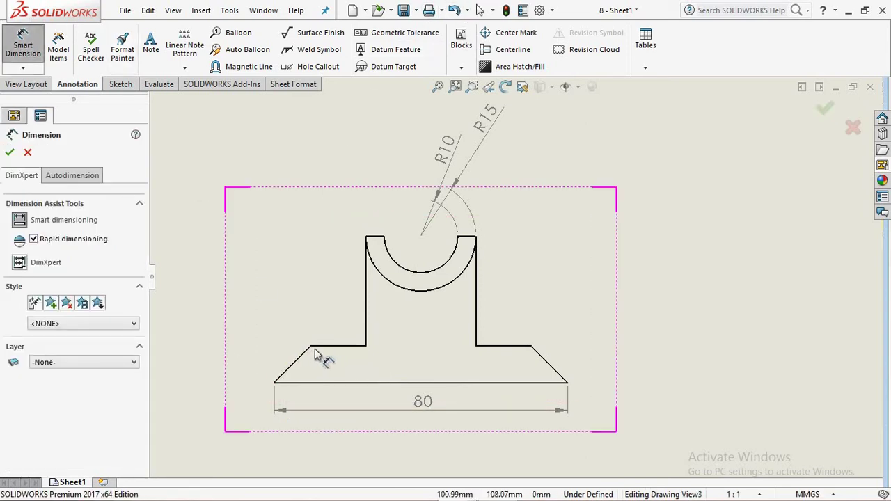
click(310, 348)
click(274, 383)
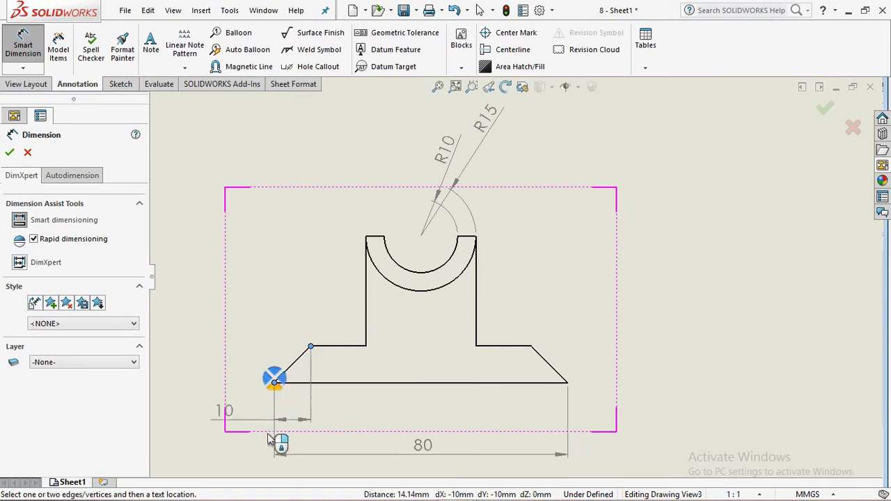
click(277, 453)
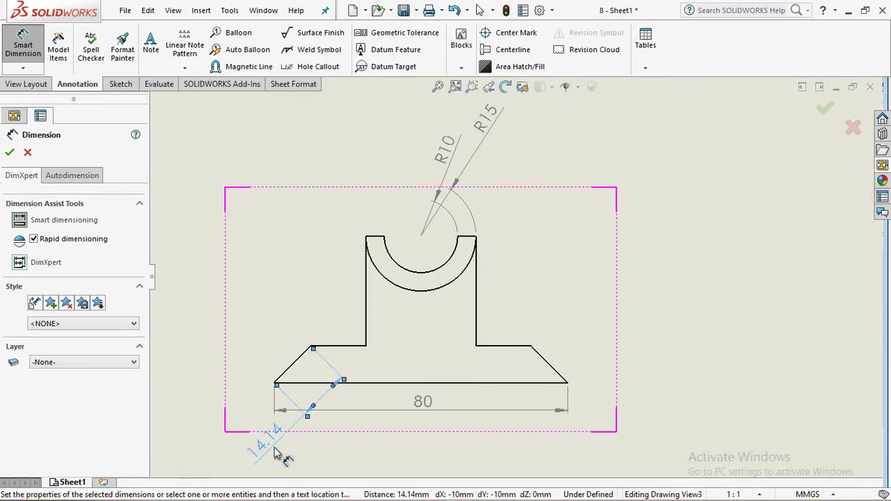
click(279, 338)
click(454, 12)
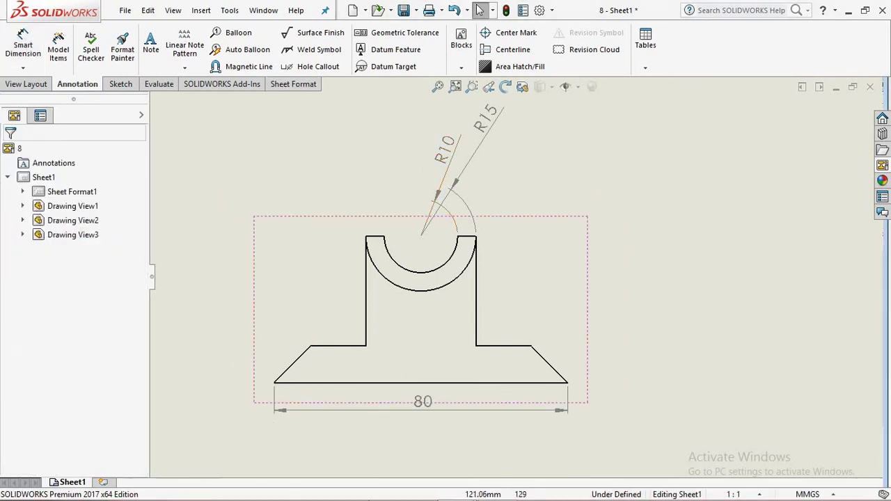
scroll(325, 417, up, 2)
- Try the 14.14 chamfer-length dimension once more and undo it
click(21, 36)
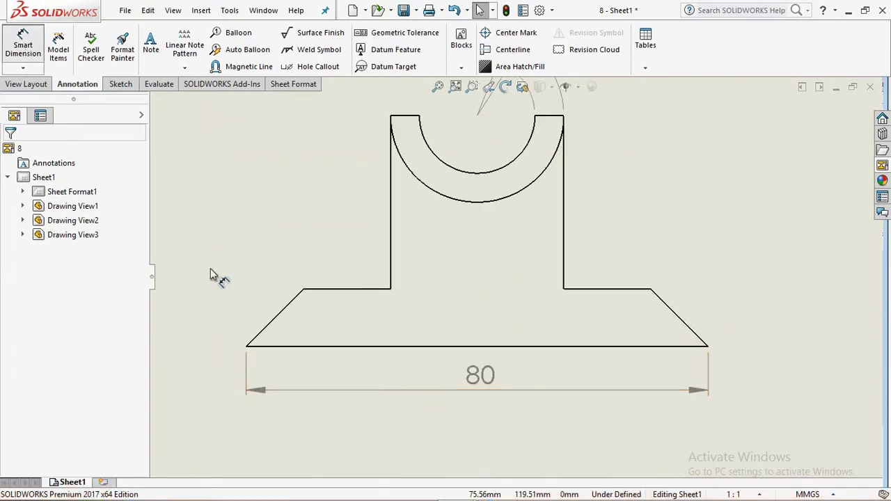
click(303, 289)
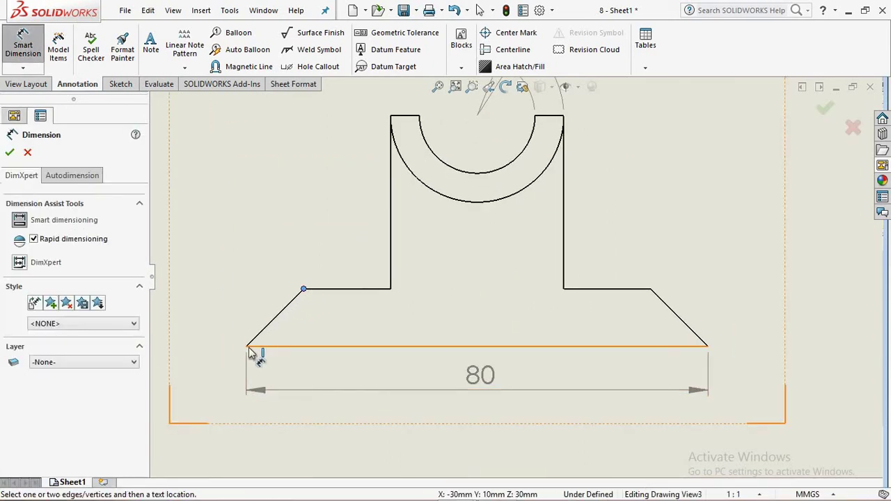
click(246, 346)
click(232, 433)
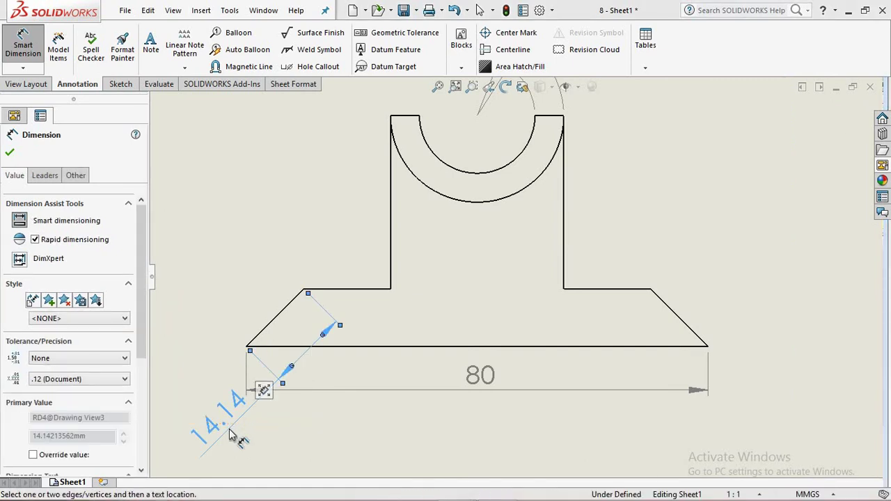
click(455, 10)
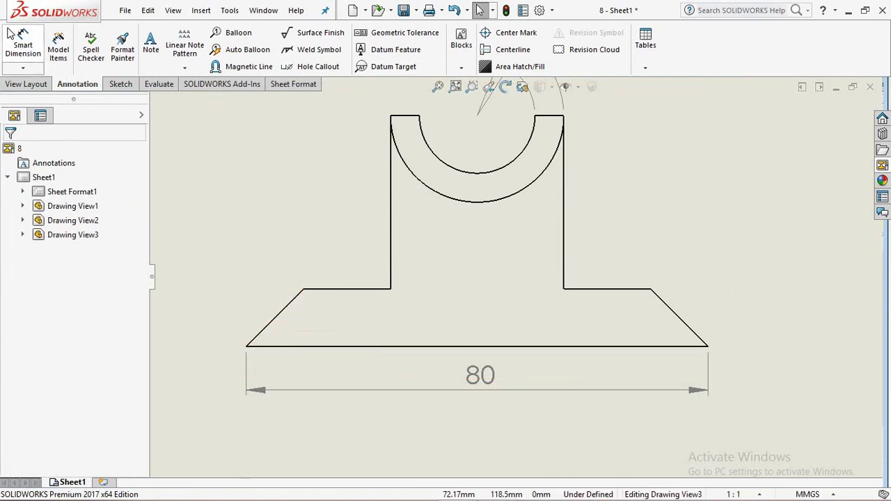
- Dimension the left chamfer's 45° angle against the bottom edge
click(25, 44)
click(273, 319)
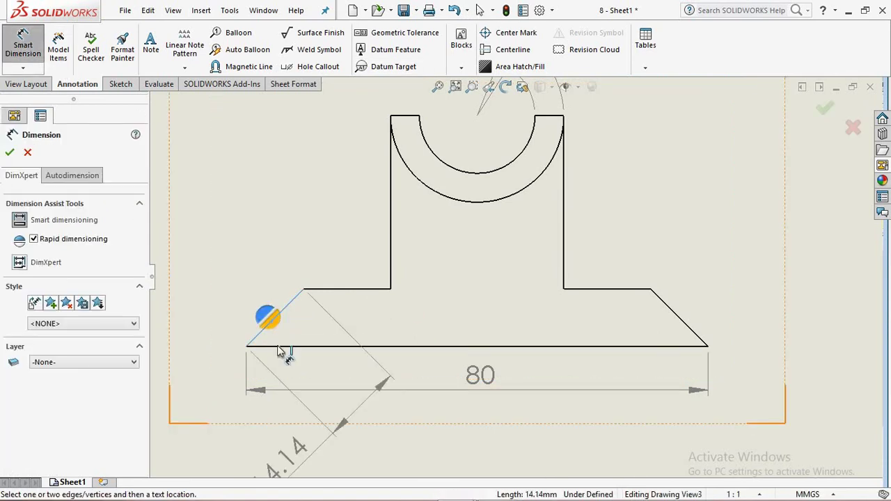
click(282, 346)
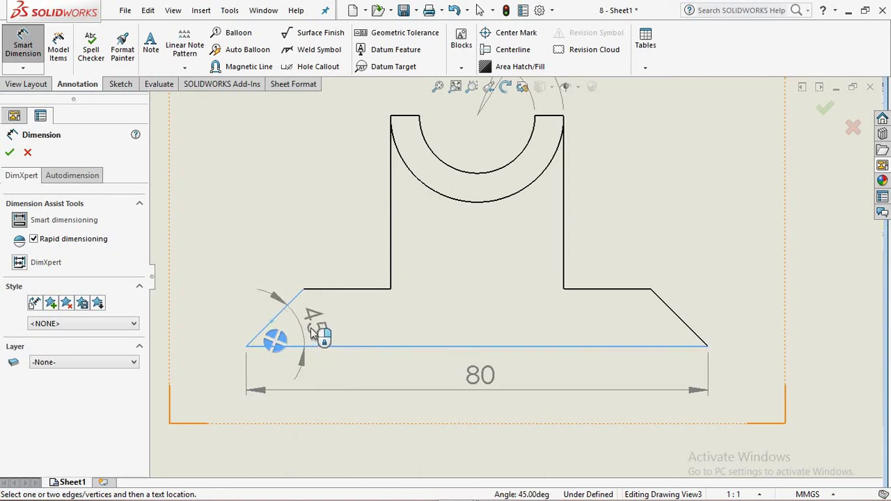
click(311, 332)
scroll(532, 338, up, 2)
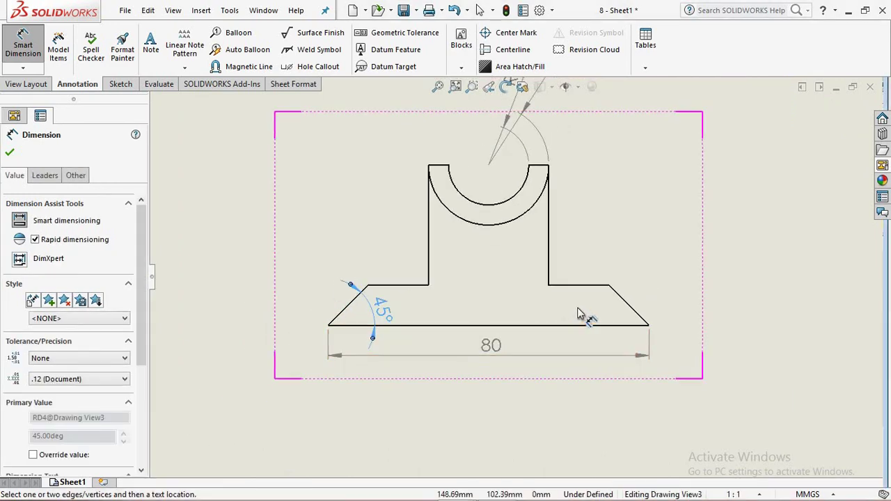
scroll(626, 327, down, 2)
- Add the 10 right chamfer width and the 40 overall height dimensions
click(670, 326)
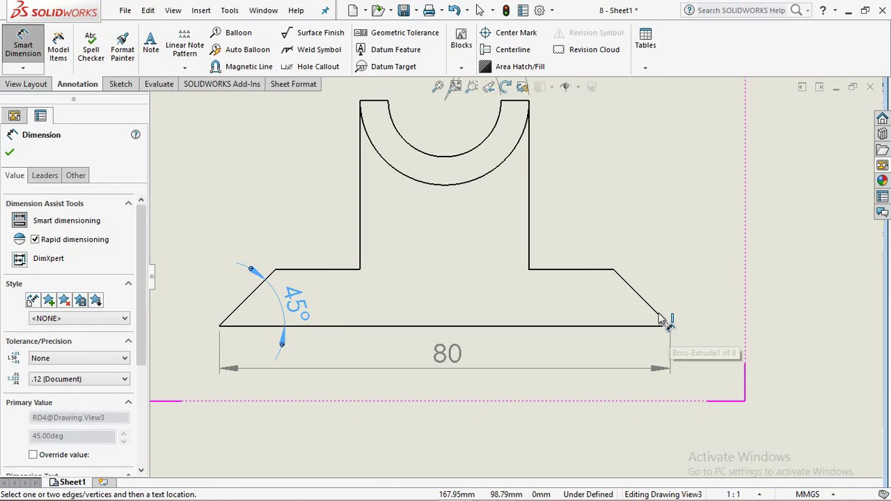
click(613, 271)
click(630, 376)
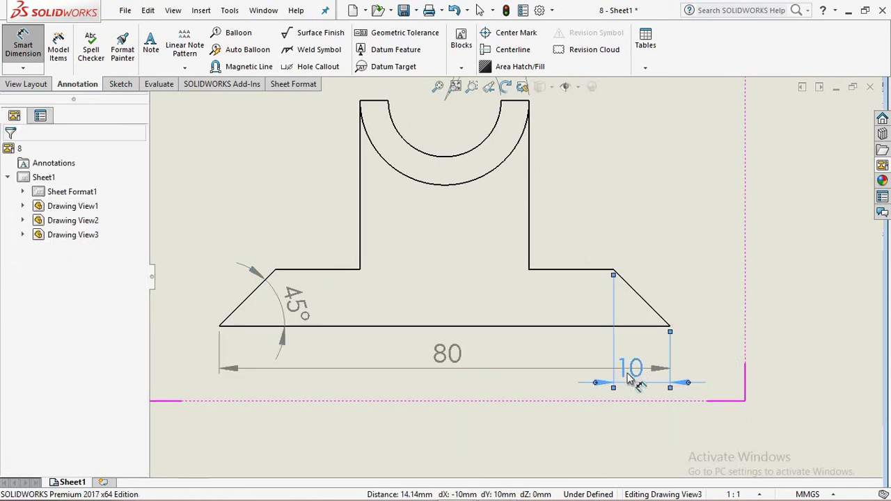
scroll(558, 245, up, 3)
scroll(516, 216, down, 2)
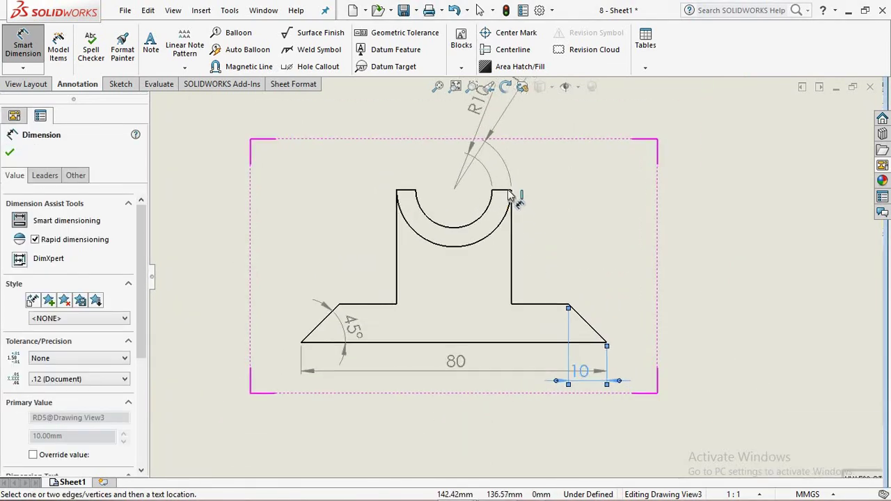
click(504, 195)
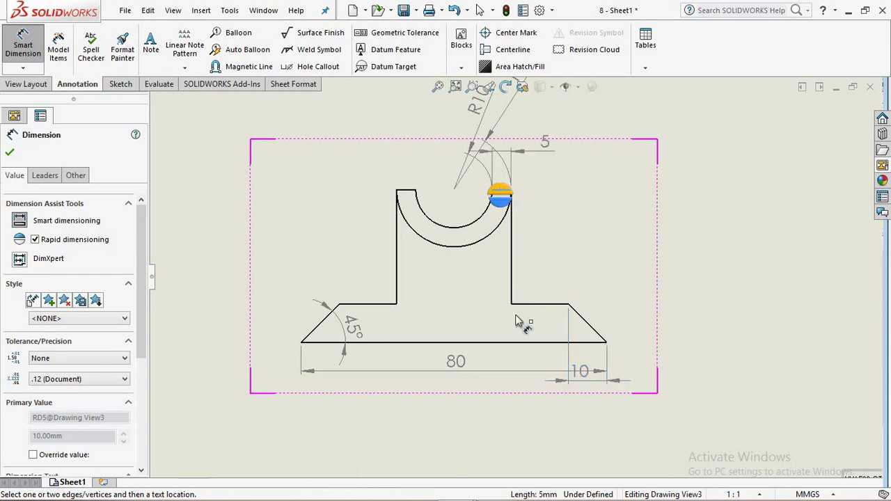
click(524, 344)
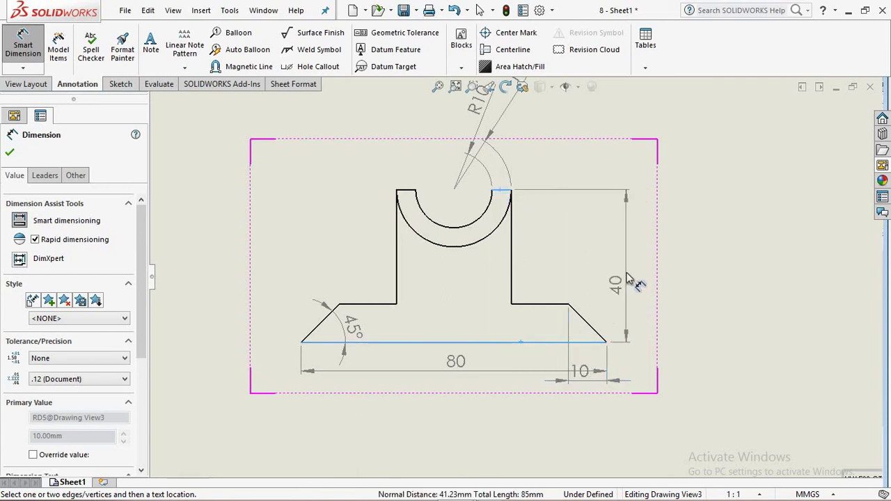
click(617, 270)
scroll(529, 198, up, 2)
- Add the Ø30 hidden-edge dimension below and the 80 dimension above the top view
scroll(522, 185, up, 3)
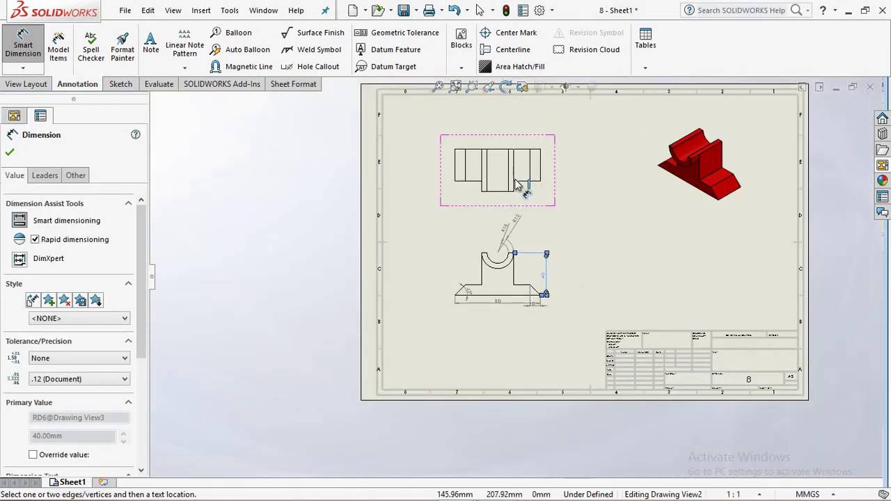
scroll(518, 202, down, 1)
scroll(514, 213, down, 1)
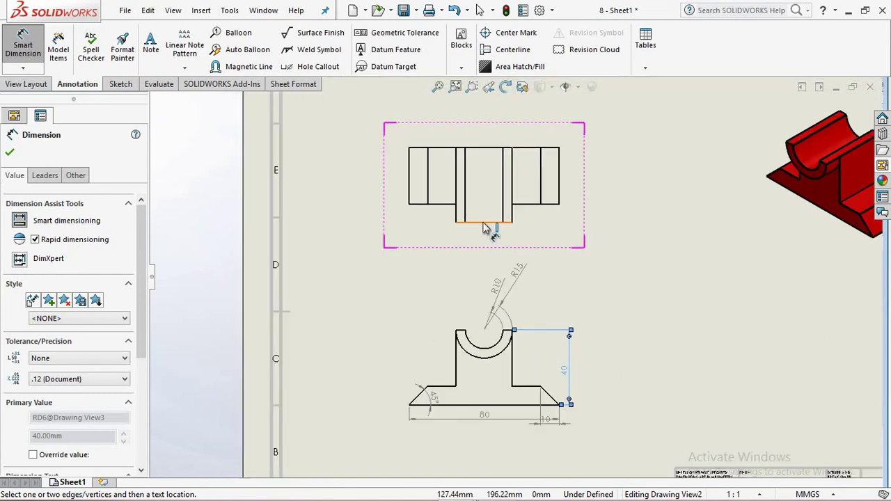
click(484, 222)
click(489, 258)
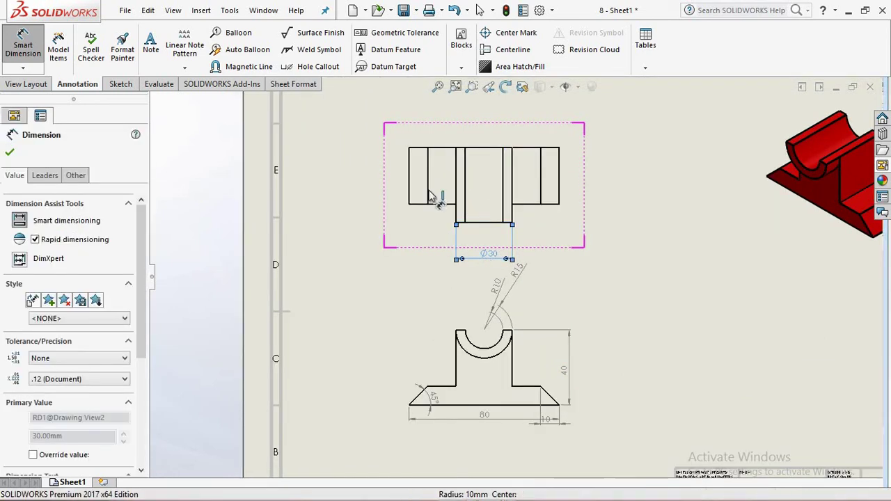
click(486, 148)
click(486, 142)
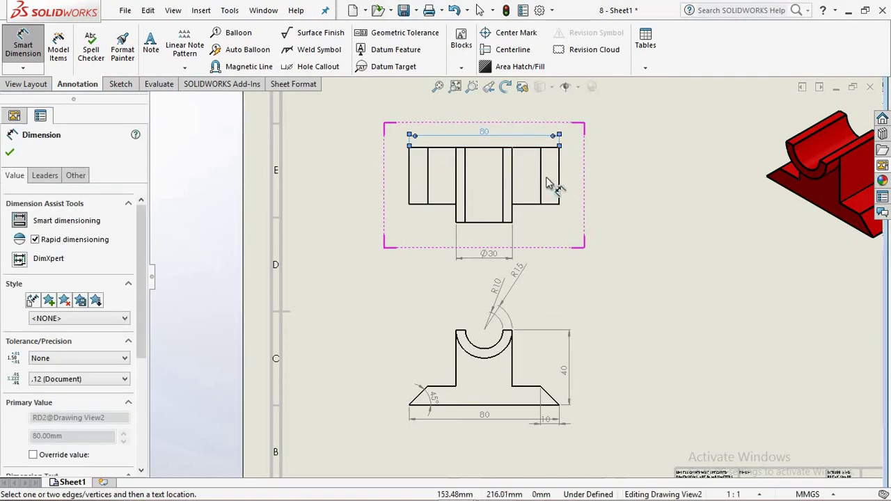
- Add the 30 dimension along the top view's right edge
click(581, 186)
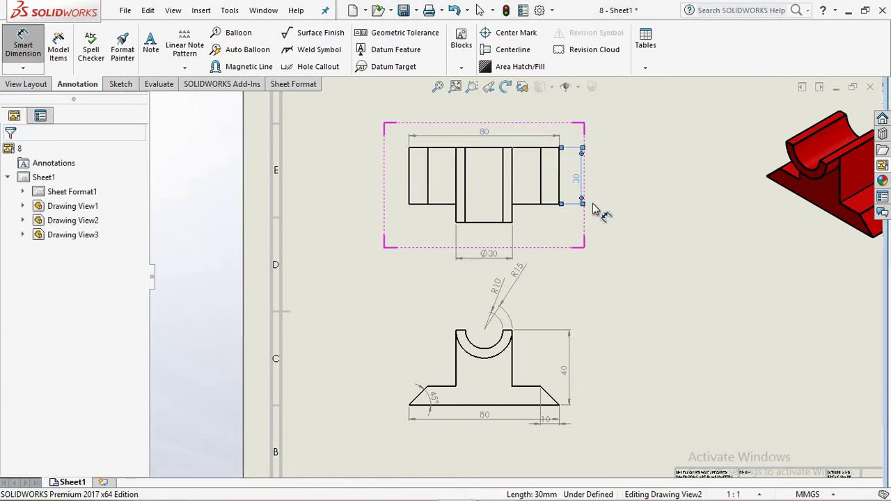
click(582, 187)
scroll(656, 243, up, 3)
scroll(663, 308, down, 1)
scroll(559, 294, down, 1)
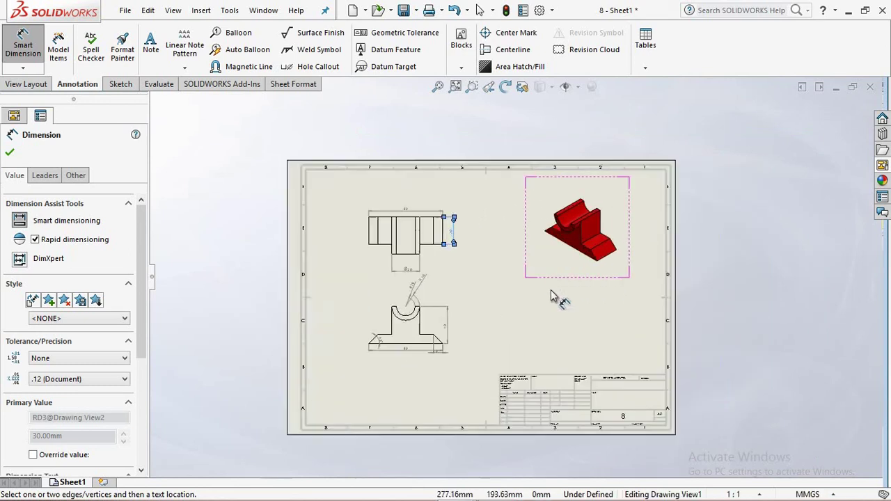
scroll(559, 295, down, 1)
scroll(524, 334, down, 1)
scroll(523, 334, up, 1)
scroll(521, 318, up, 1)
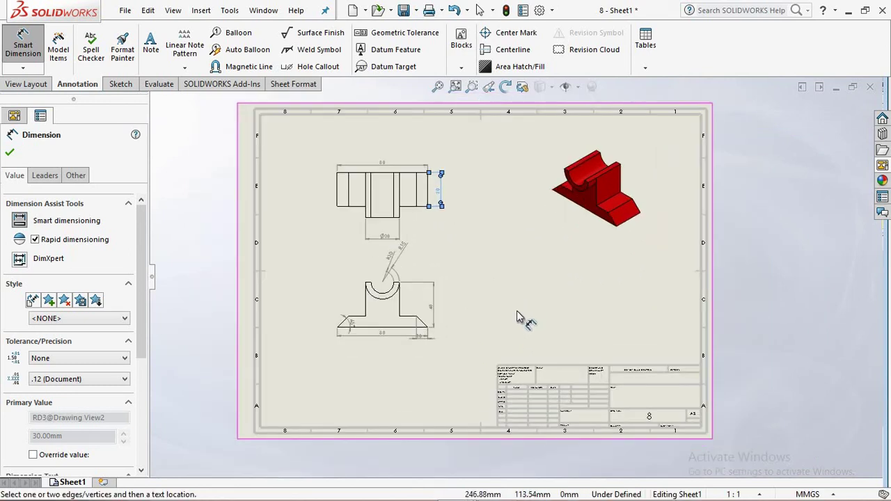
- Start saving the dimensioned drawing as 5 with the Drawing file type
click(404, 9)
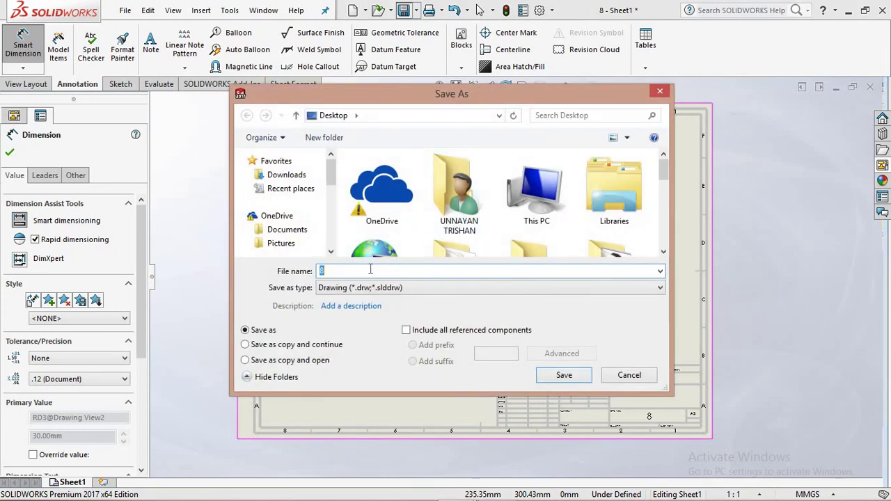